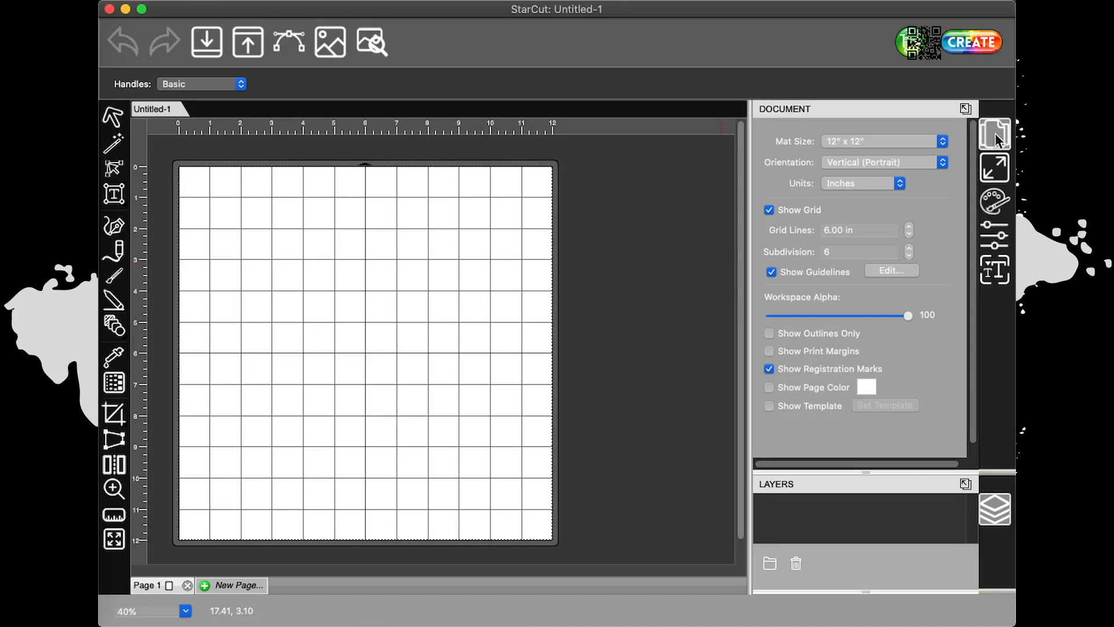
# Step: Look over the position and size, fill and stroke, style, and text property settings
pyautogui.click(995, 169)
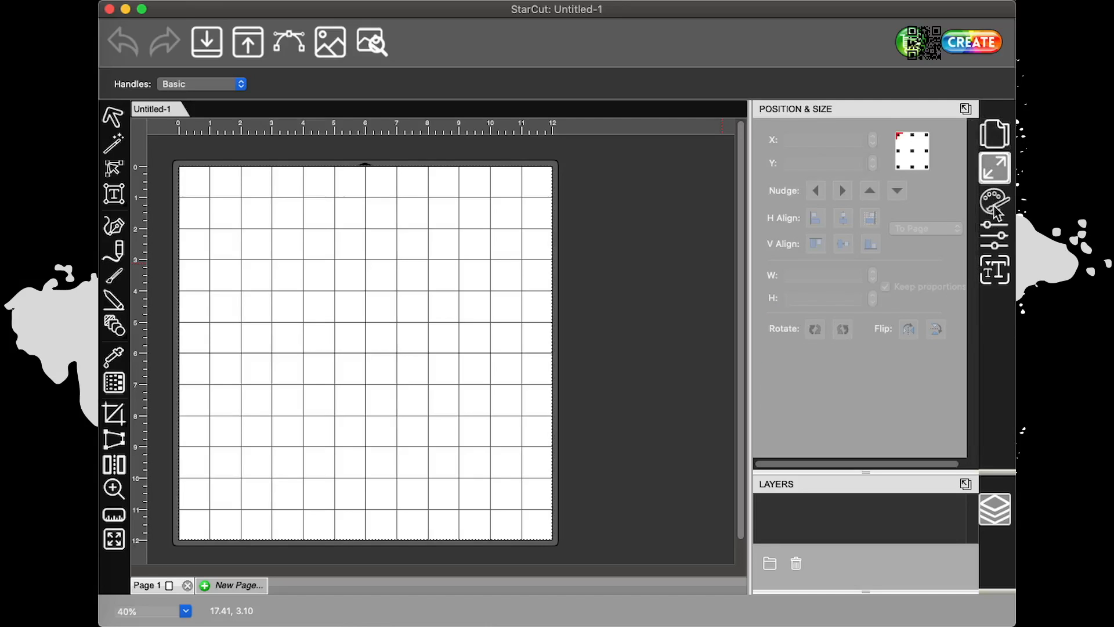
pyautogui.click(995, 203)
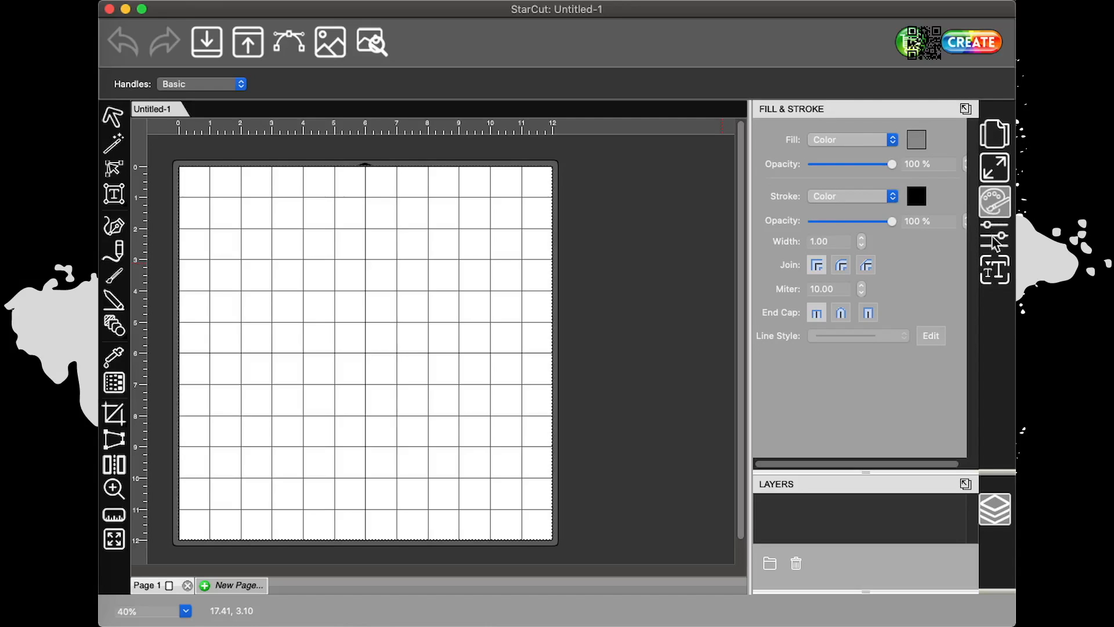
pyautogui.click(992, 237)
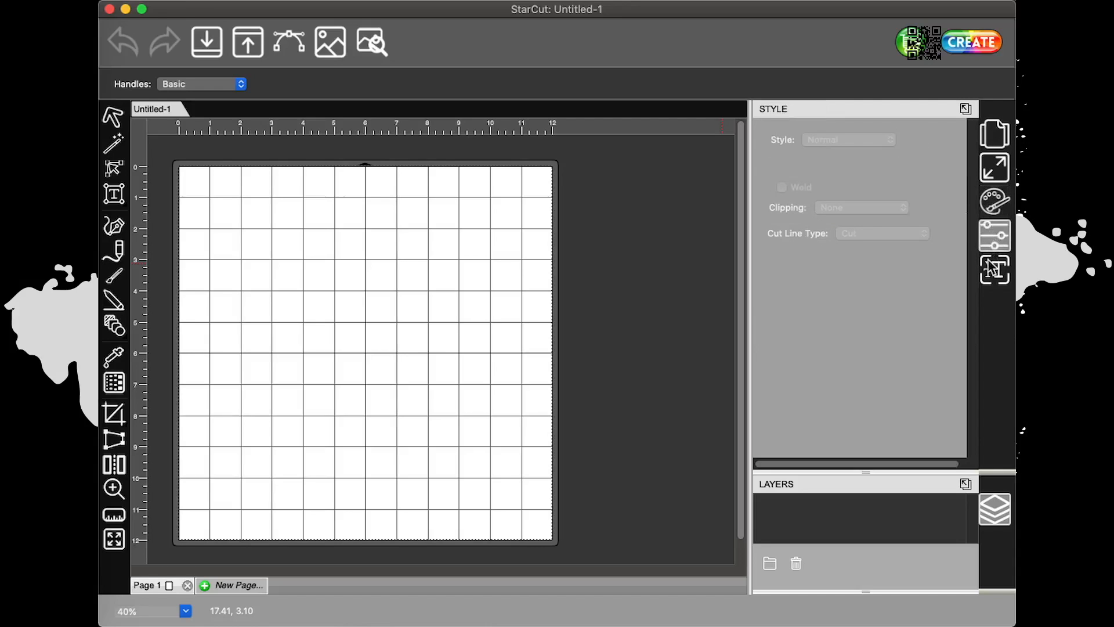
pyautogui.click(989, 264)
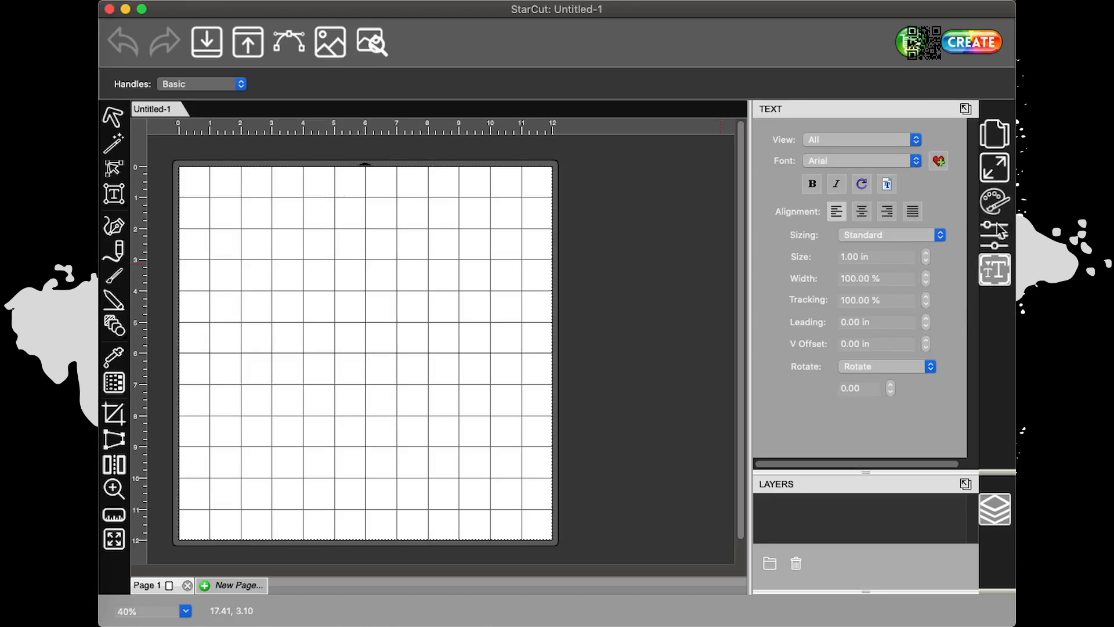
# Step: Enlarge the layers list upward by shrinking the property settings above it
pyautogui.moveTo(886, 465); pyautogui.dragTo(910, 398)
pyautogui.hscroll(-2, 879, 450)
pyautogui.moveTo(868, 469); pyautogui.dragTo(869, 401)
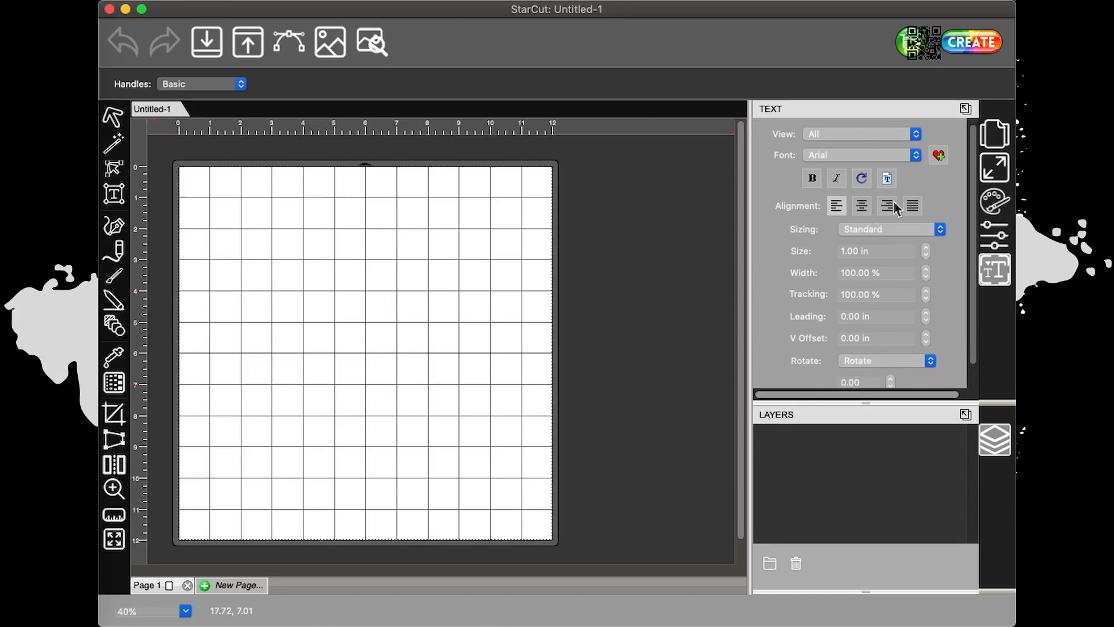
# Step: Set the document's page color to dark gray 666666 and apply it to the page
pyautogui.click(994, 133)
pyautogui.scroll(-1, 823, 261)
pyautogui.scroll(-2, 802, 260)
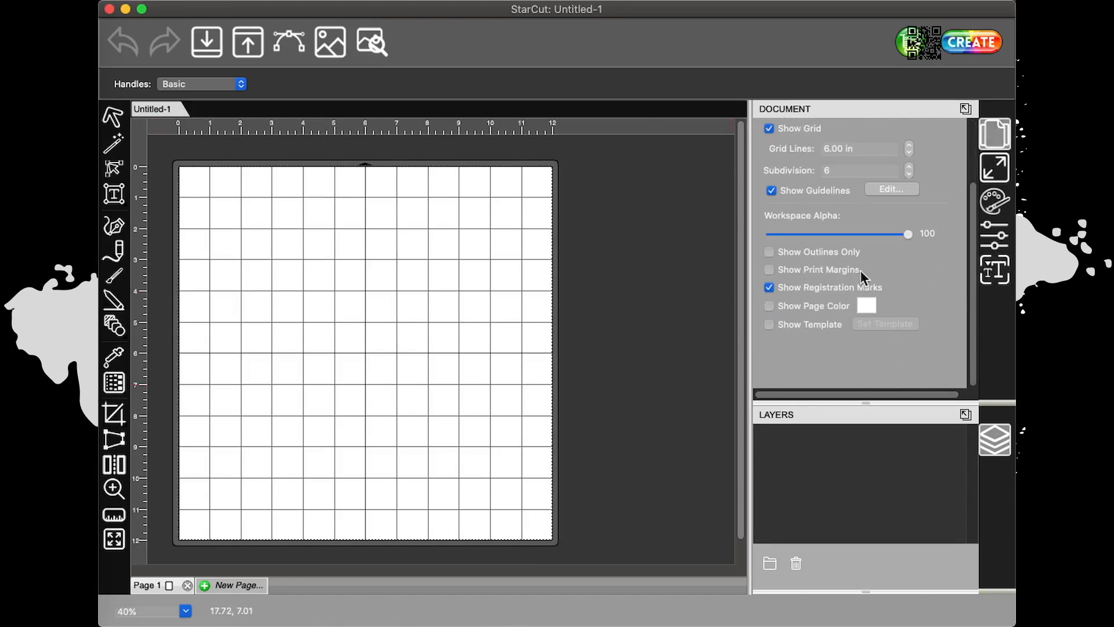
pyautogui.click(868, 304)
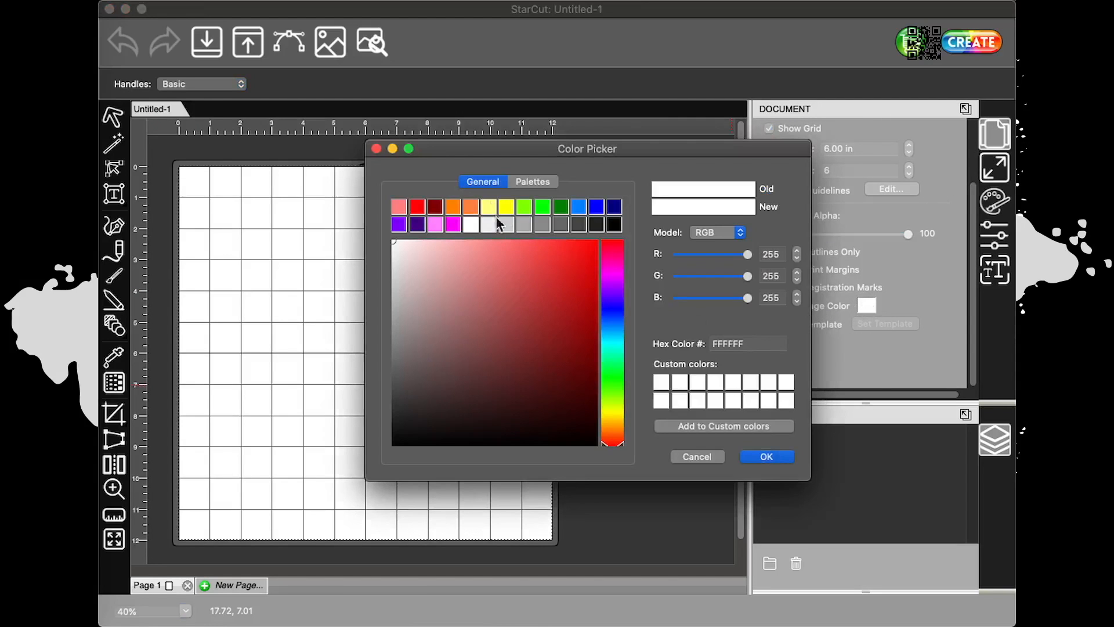
pyautogui.click(563, 229)
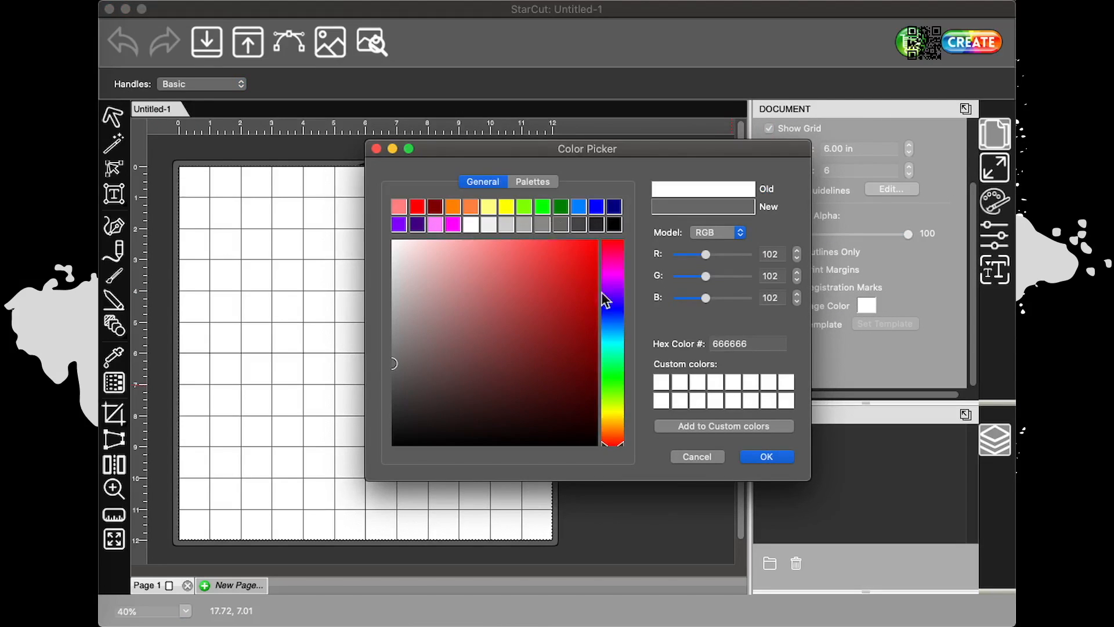
pyautogui.click(782, 458)
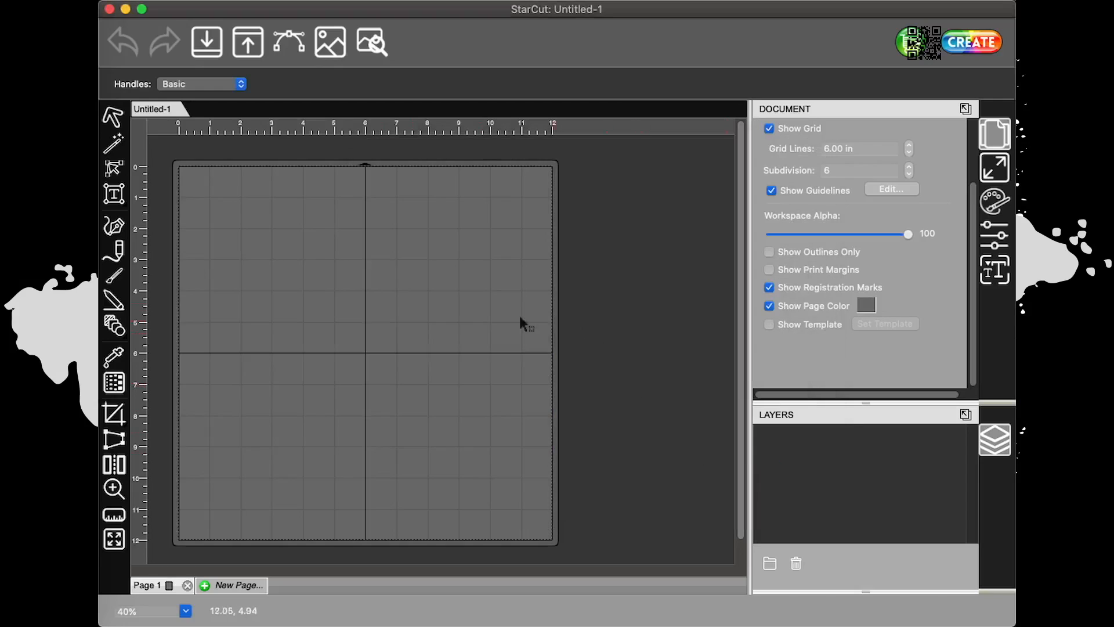
# Step: Reset the page color to white FFFFFF and turn off its display
pyautogui.click(796, 305)
pyautogui.click(869, 305)
pyautogui.click(478, 226)
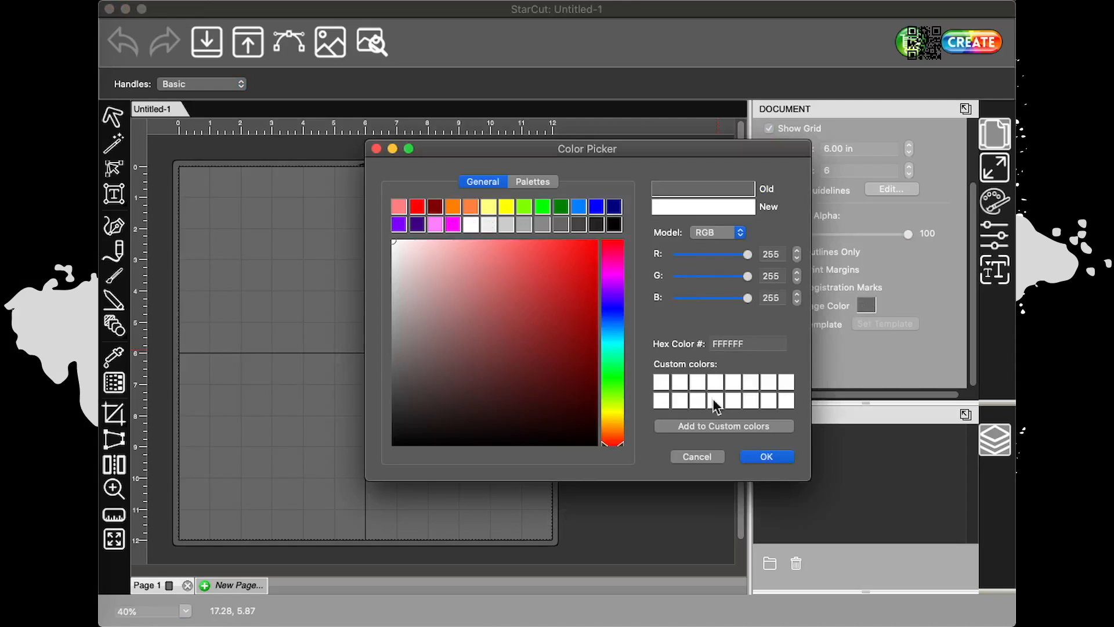
pyautogui.click(765, 458)
pyautogui.click(793, 302)
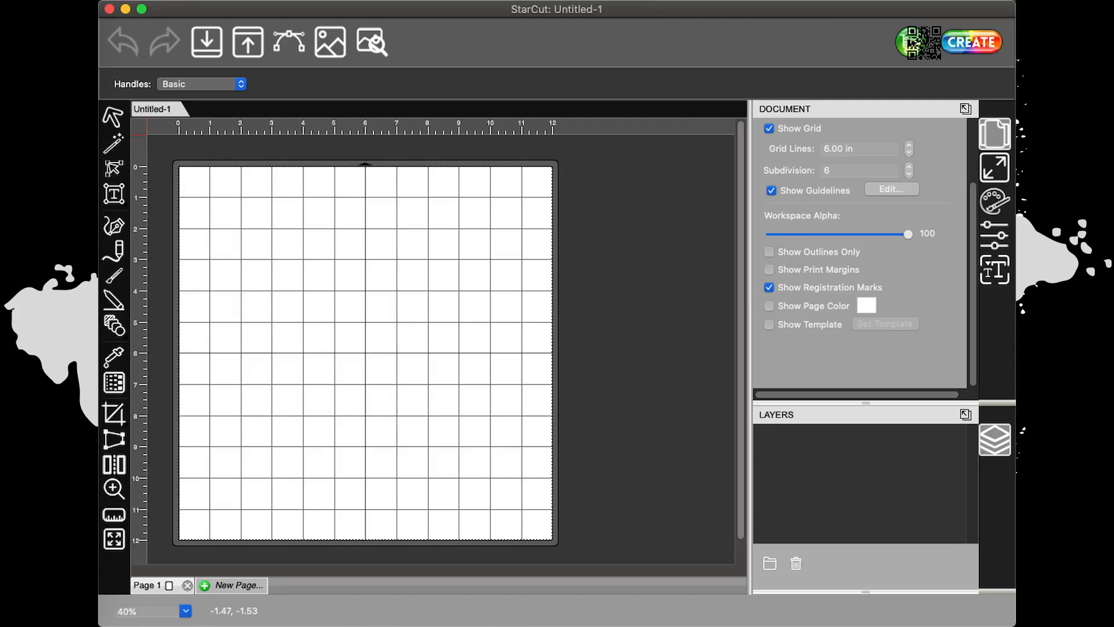
# Step: Review the general and editing preferences, then close them without changes
pyautogui.click(217, 35)
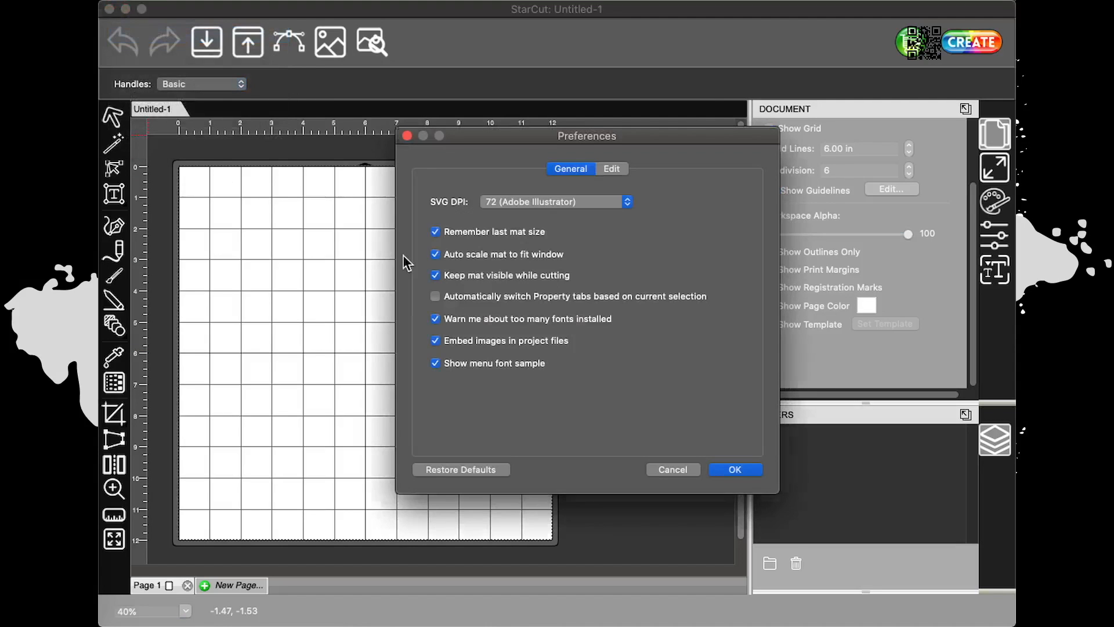
pyautogui.moveTo(558, 137); pyautogui.dragTo(450, 137)
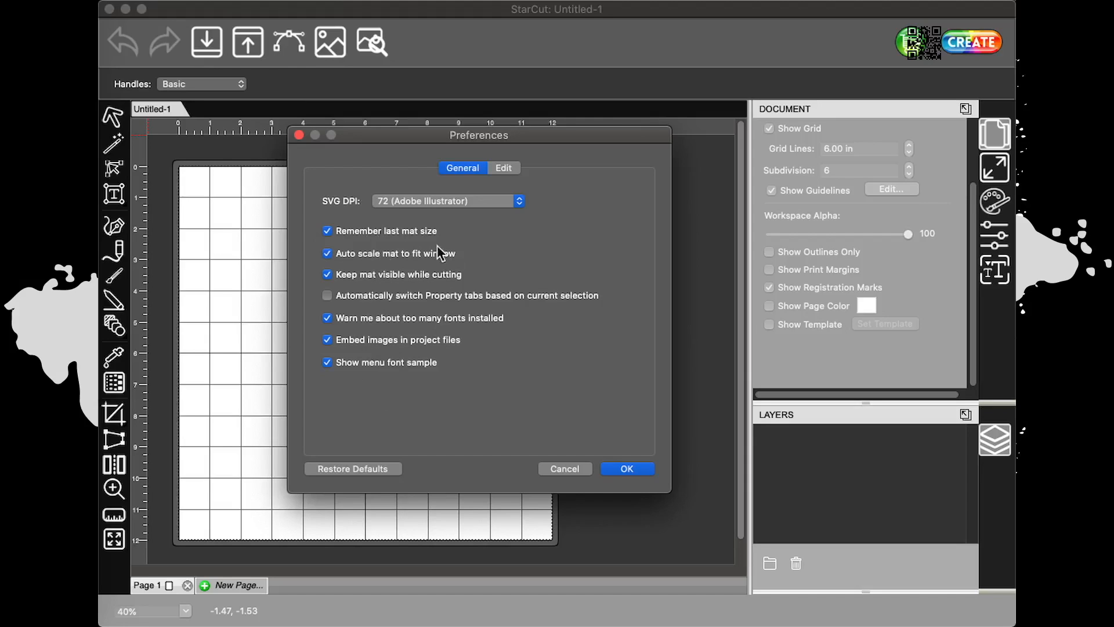
pyautogui.click(500, 172)
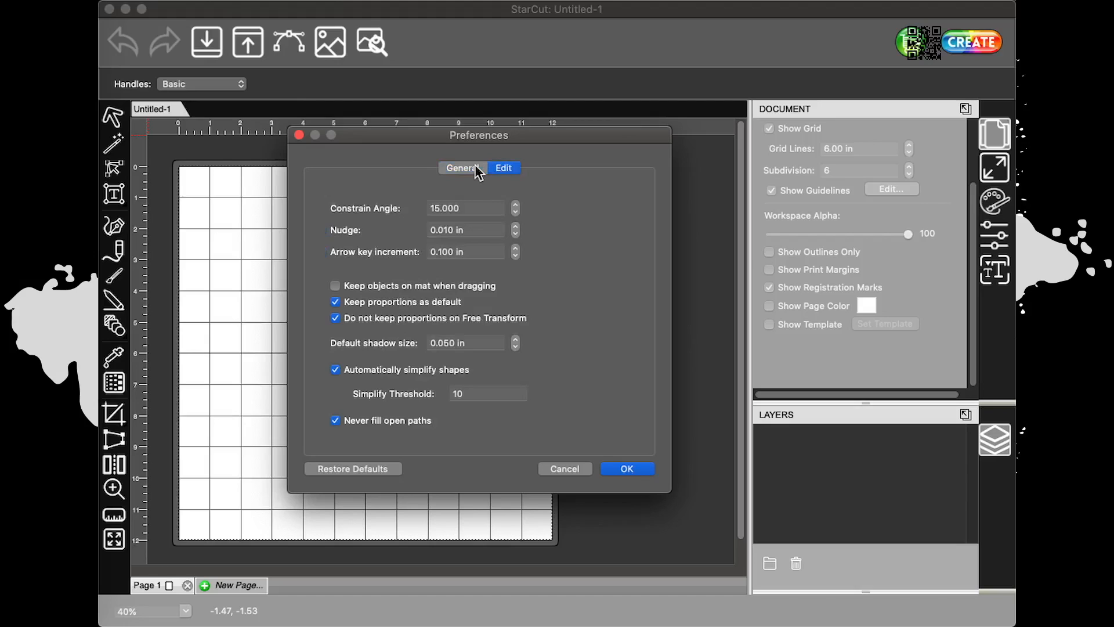
pyautogui.click(475, 167)
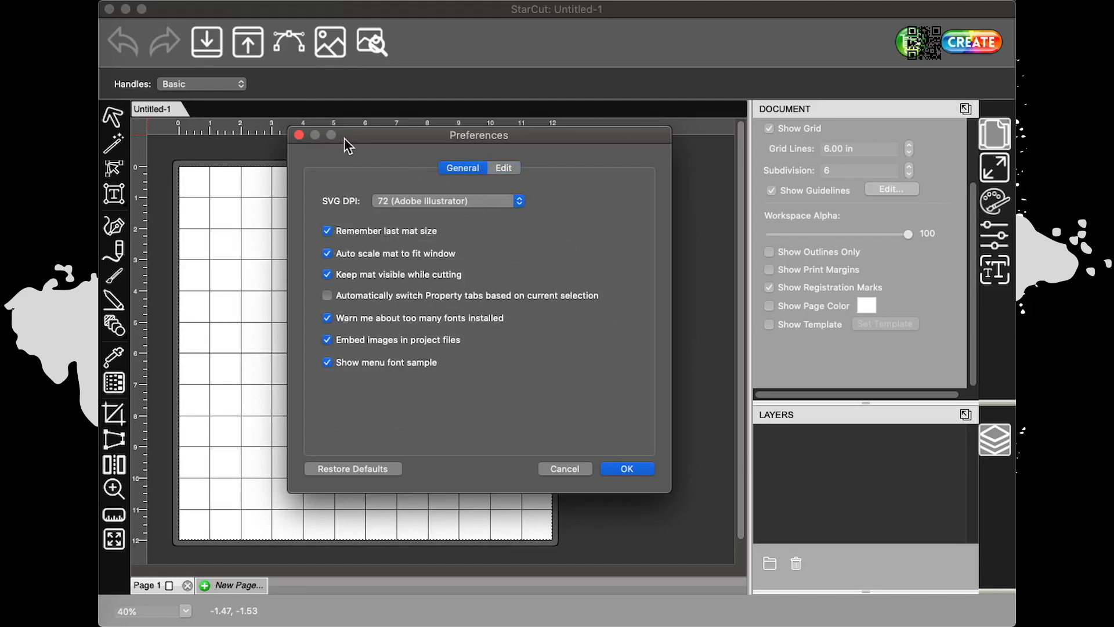
pyautogui.click(300, 135)
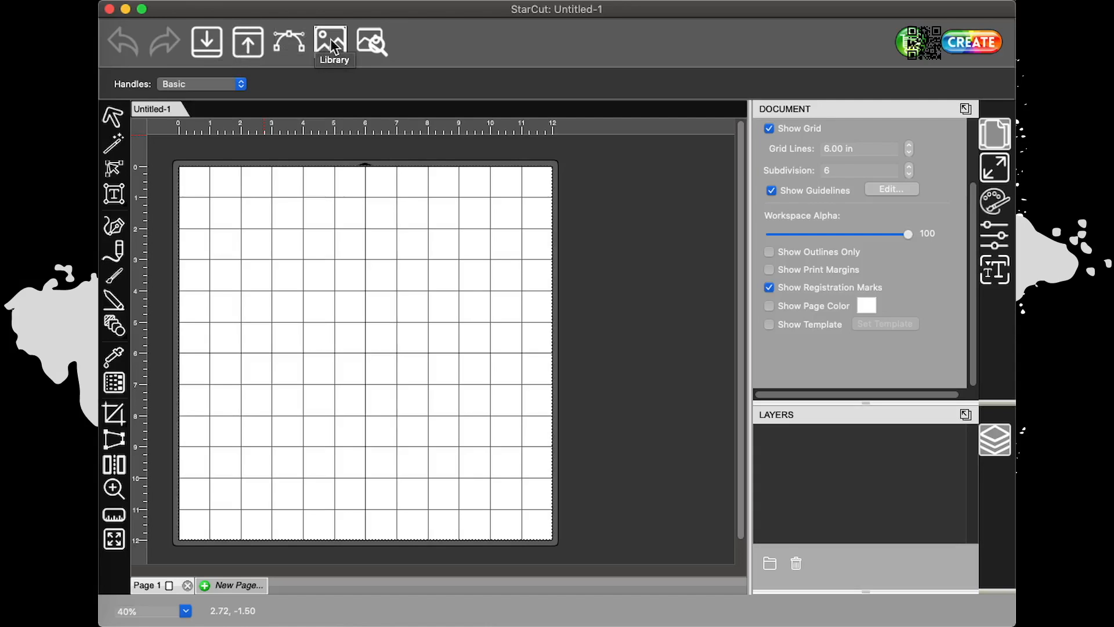
# Step: Preview the page's cut and print lines, and look over the available effects and tools
pyautogui.click(374, 47)
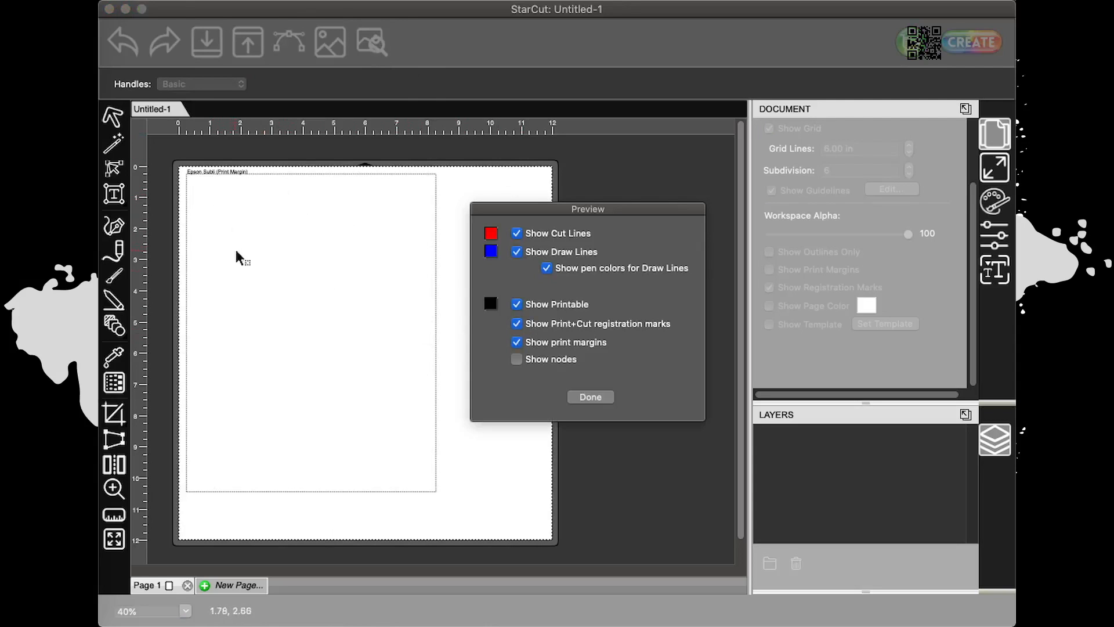
pyautogui.click(593, 402)
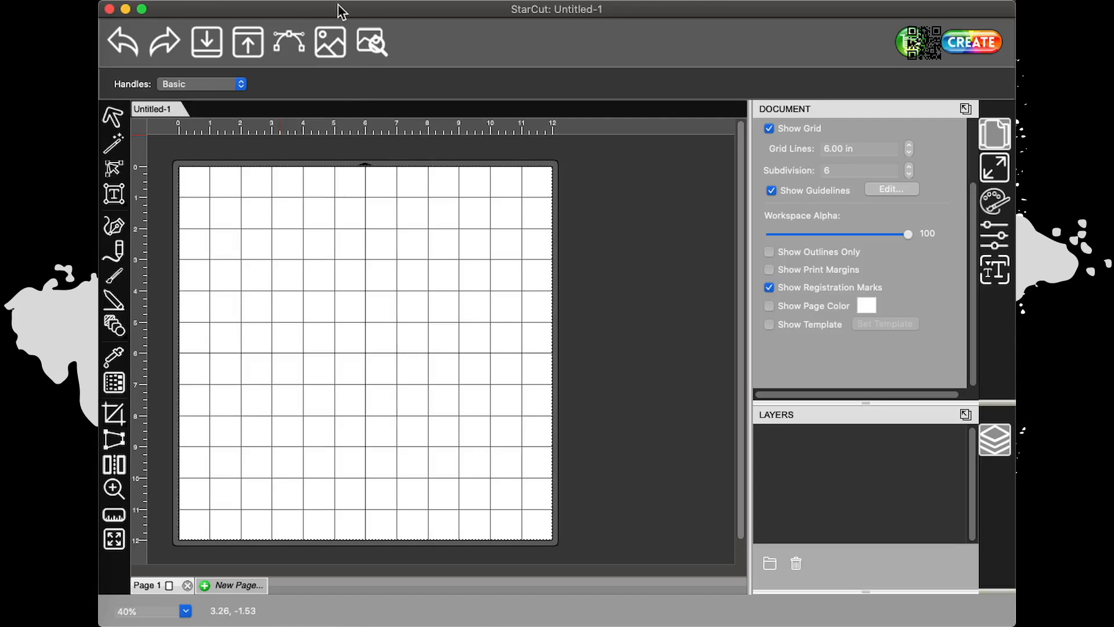
pyautogui.click(506, 0)
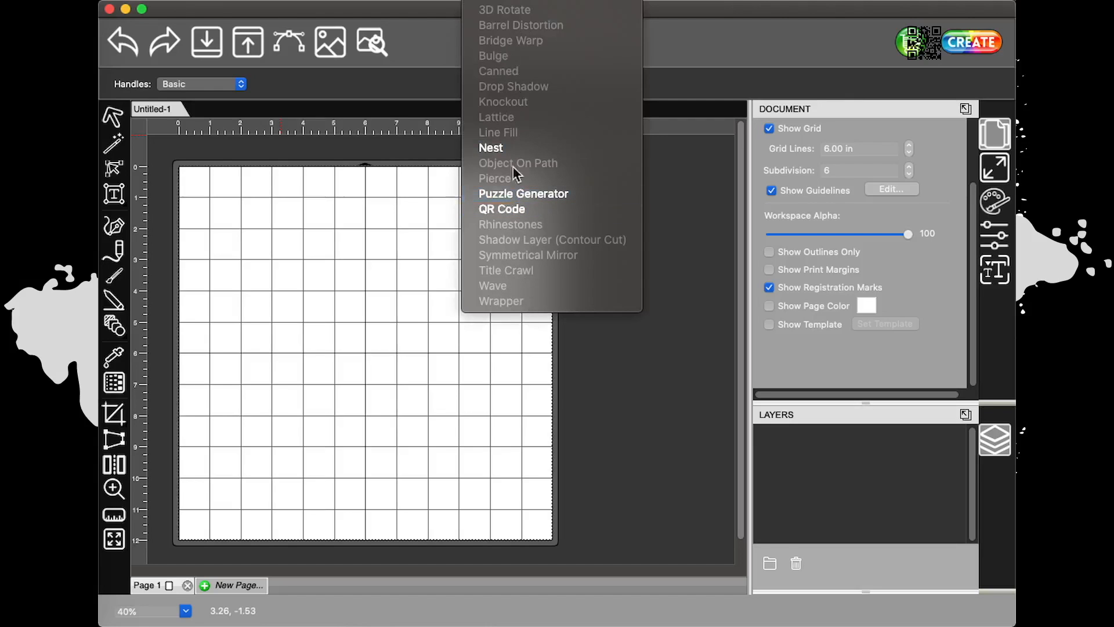
pyautogui.click(361, 252)
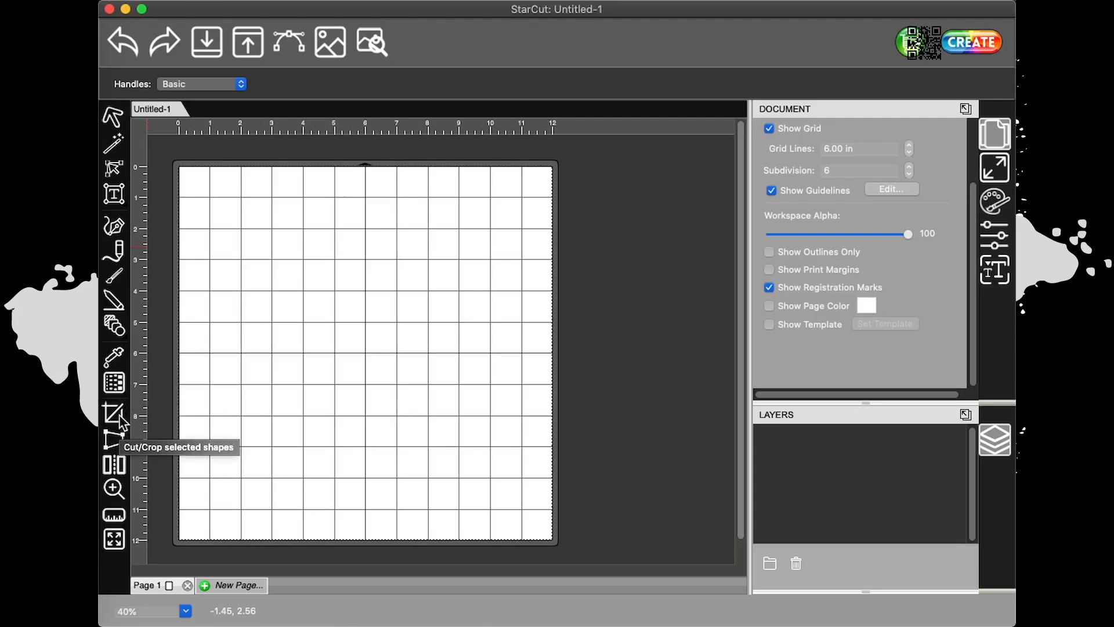
pyautogui.click(118, 437)
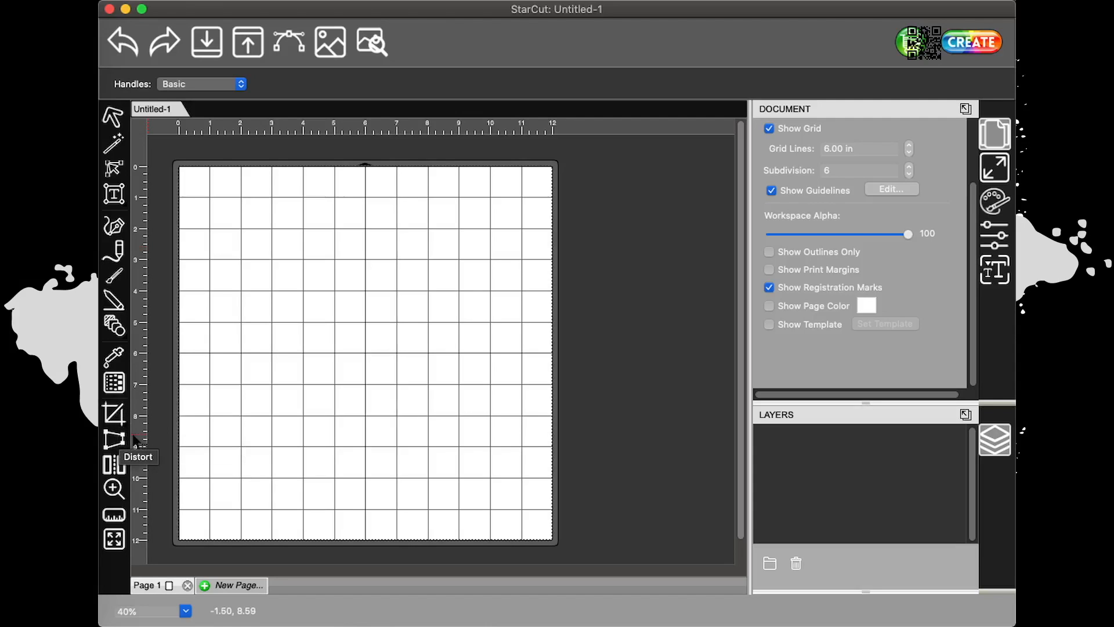
pyautogui.click(117, 516)
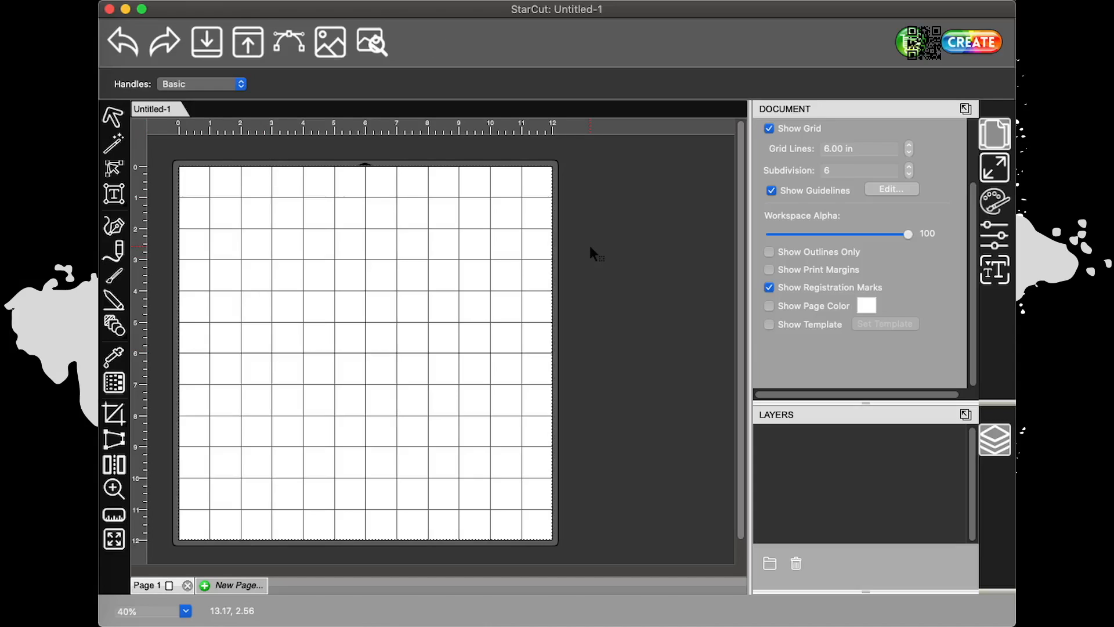
# Step: Import Summer5.png into the document and position the artwork over the mat
pyautogui.moveTo(1113, 238); pyautogui.dragTo(493, 278)
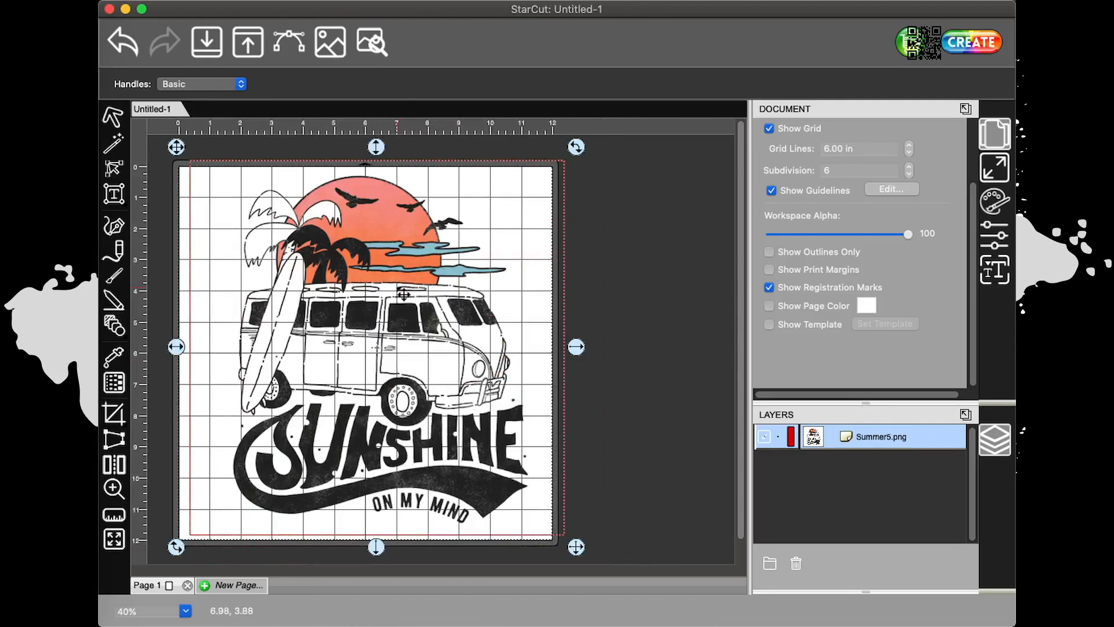
pyautogui.click(401, 298)
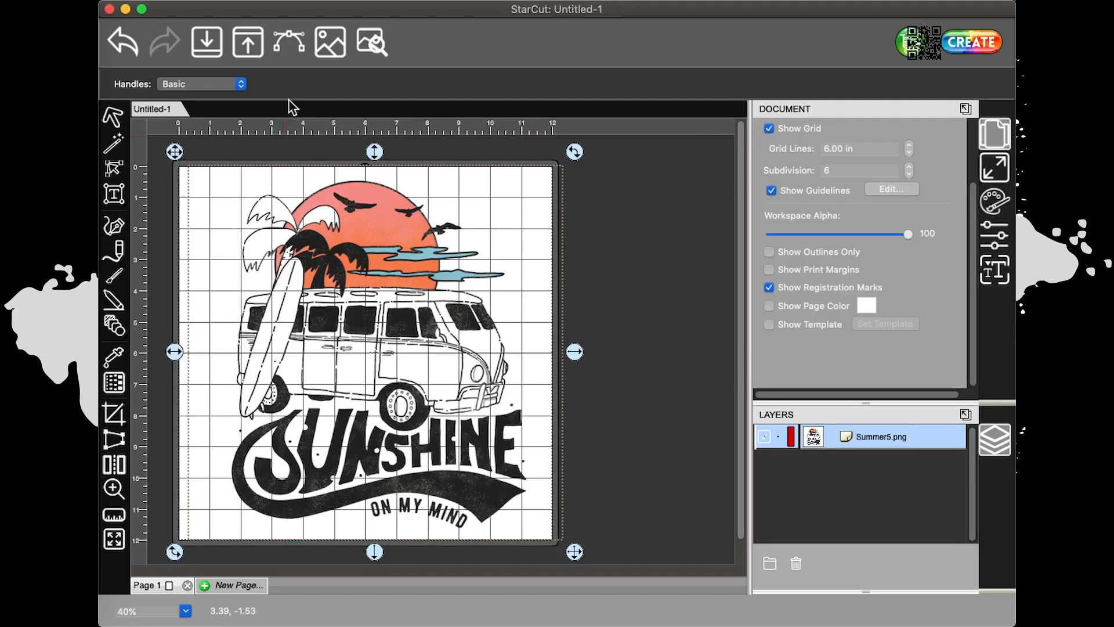
# Step: Start an image trace of the Summer5.png artwork, enable Add Image Layer (Print+Cut), and refresh the trace preview
pyautogui.rightClick(323, 225)
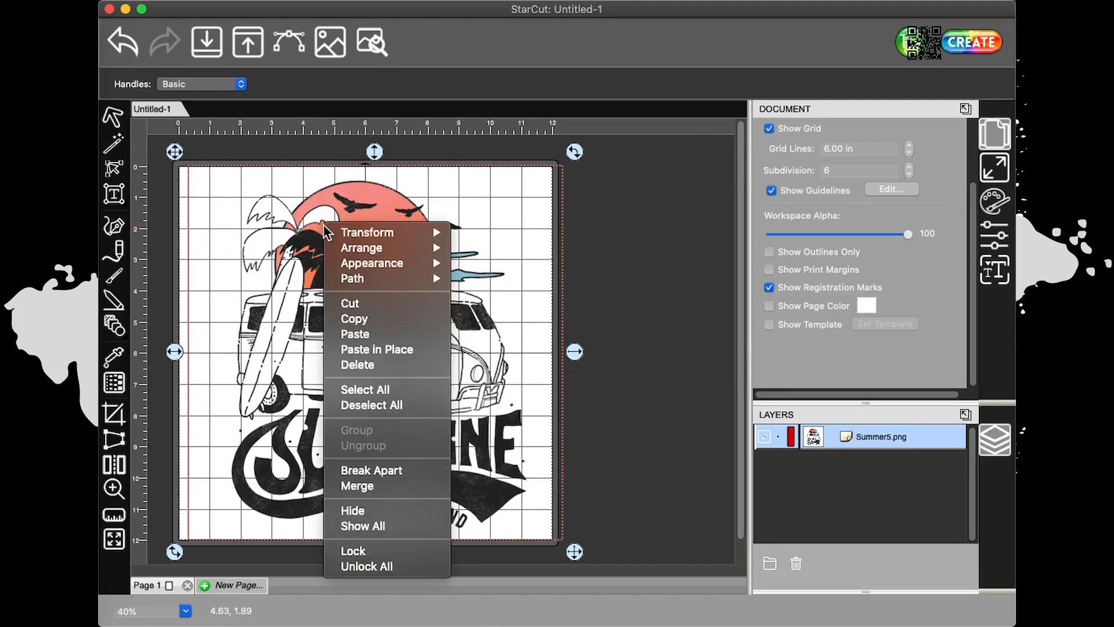
pyautogui.click(319, 185)
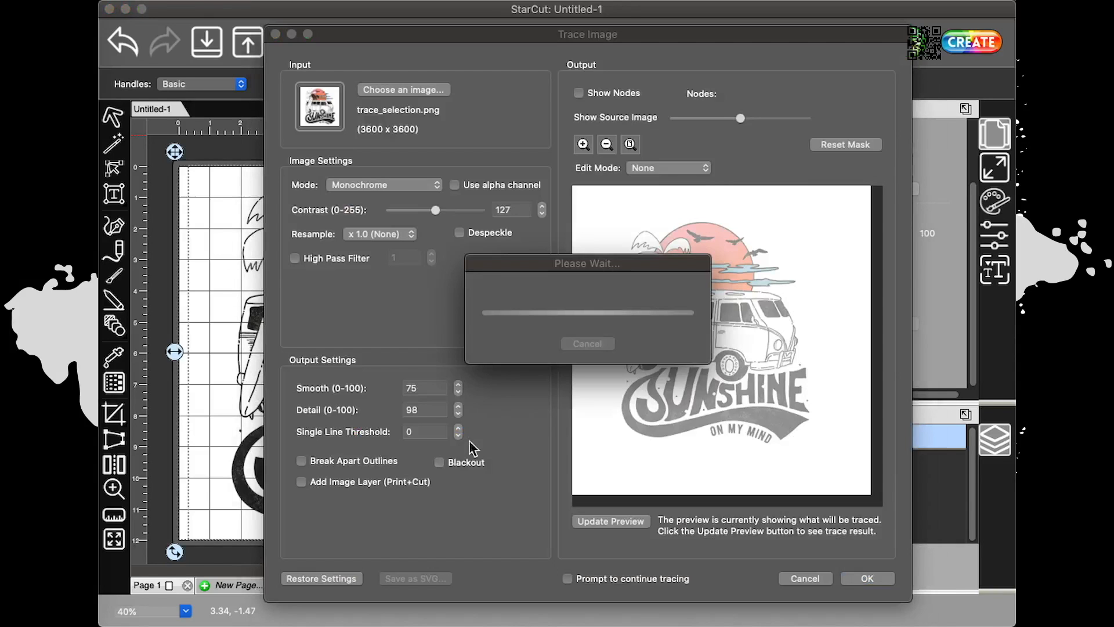
pyautogui.moveTo(531, 33); pyautogui.dragTo(450, 36)
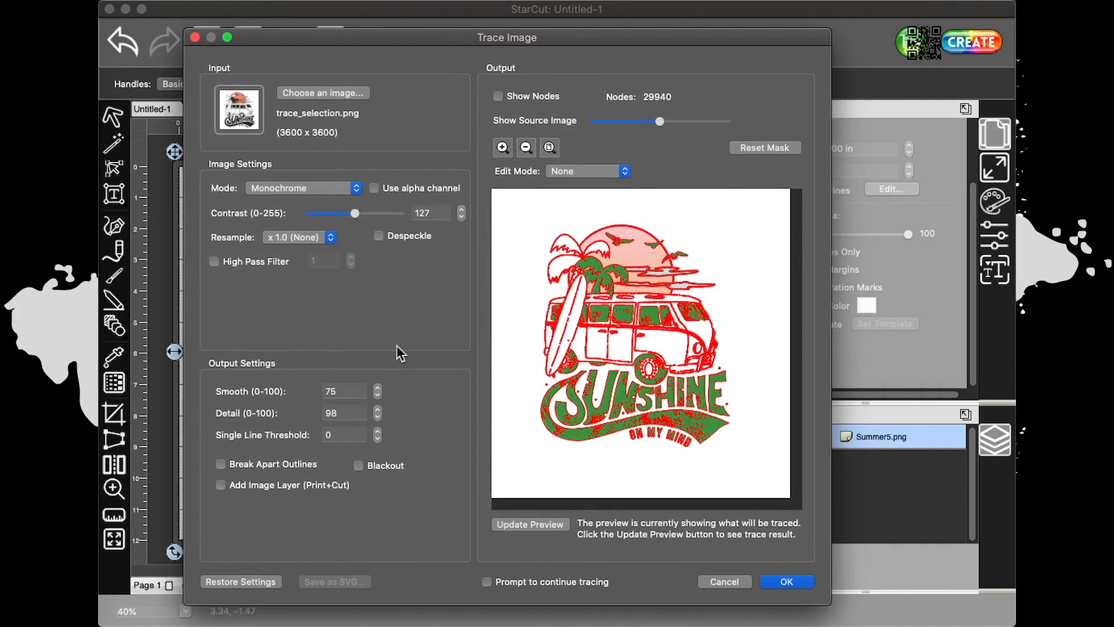
pyautogui.click(303, 488)
pyautogui.click(512, 521)
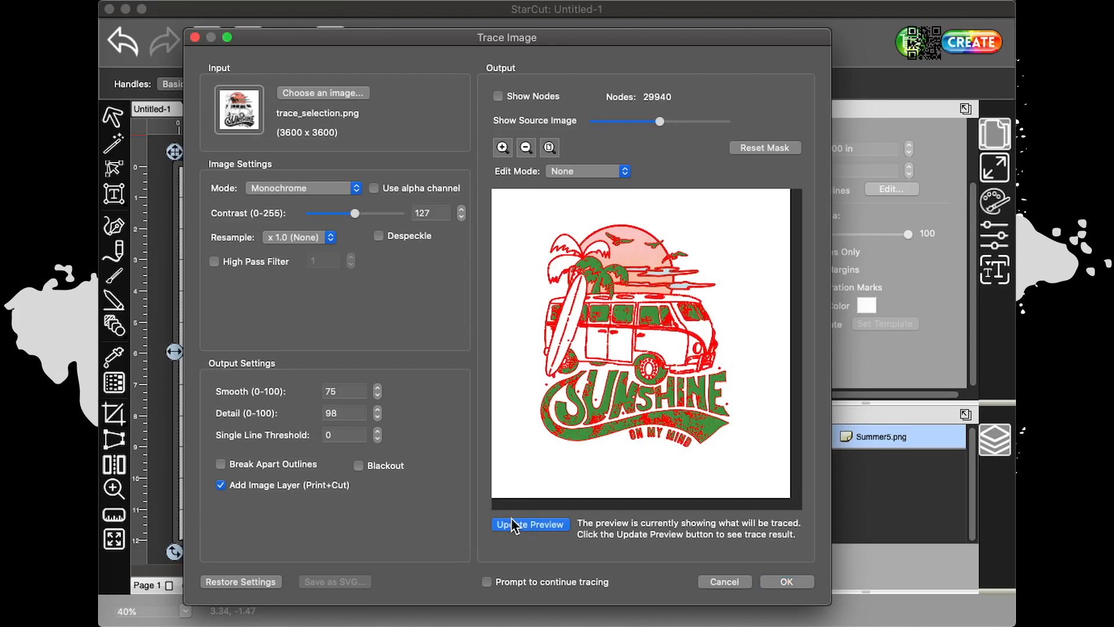
# Step: Enable Blackout for the trace with Break Apart Outlines off, refresh the preview, and complete the trace
pyautogui.click(360, 465)
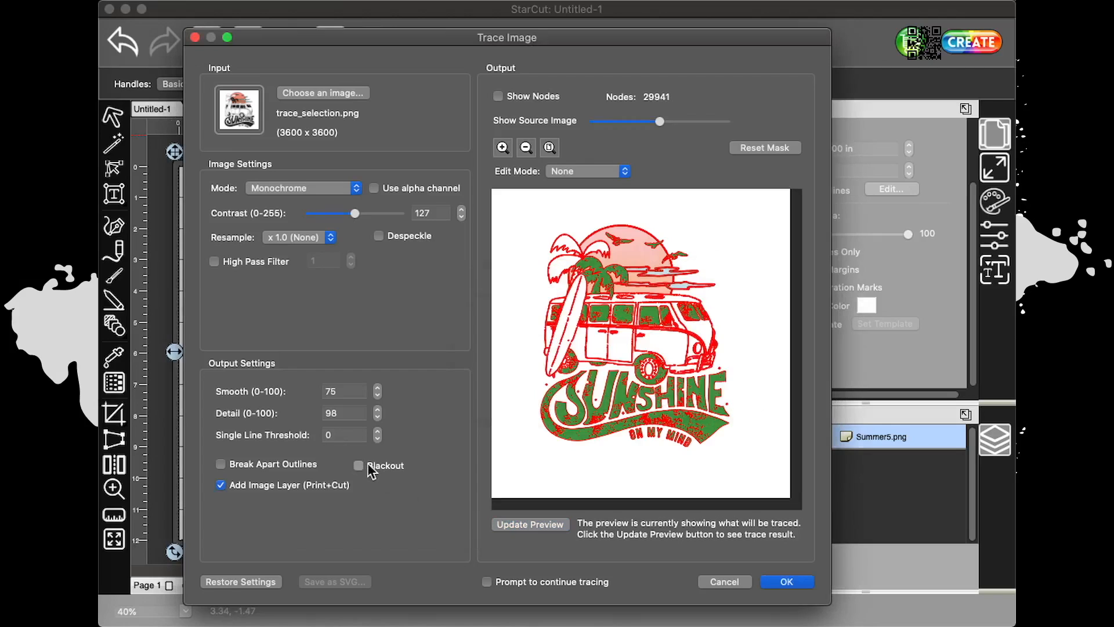
pyautogui.click(515, 514)
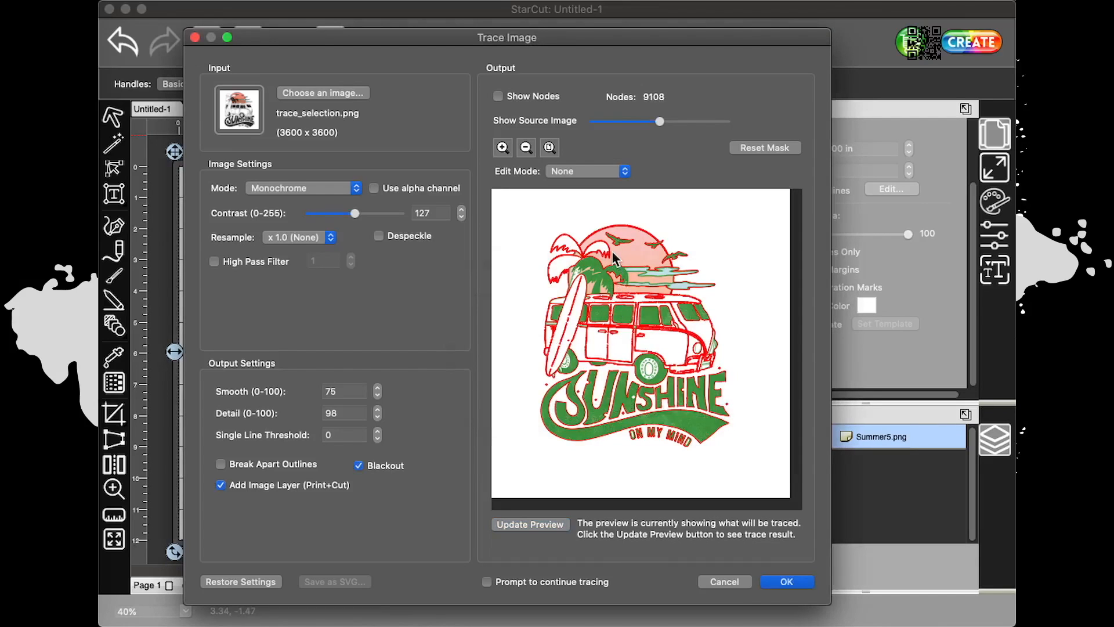
pyautogui.click(250, 462)
pyautogui.click(555, 525)
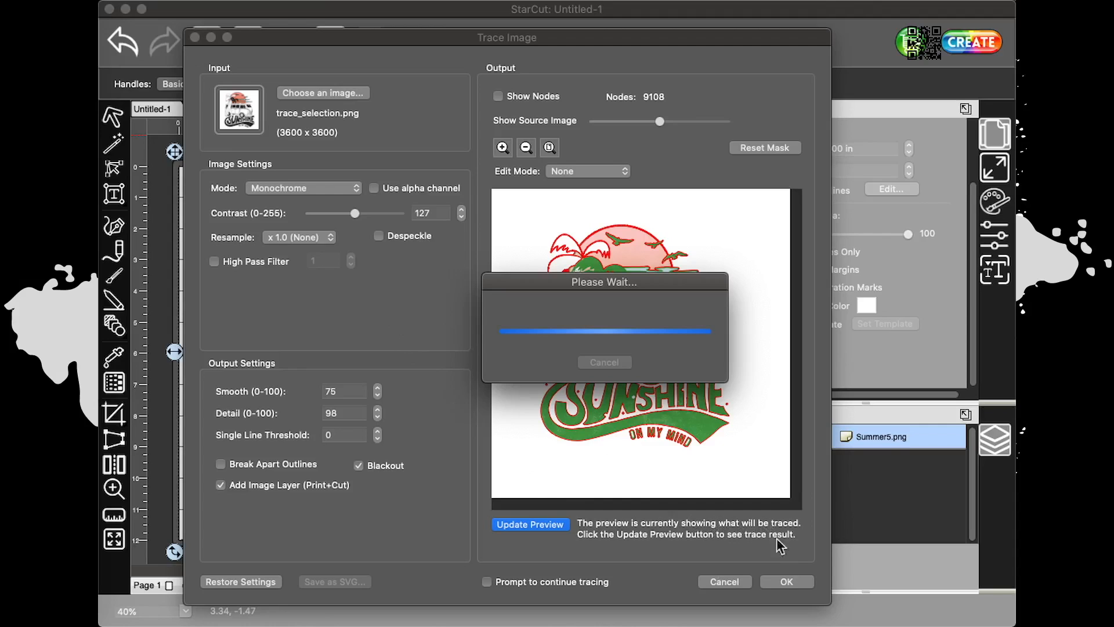
pyautogui.click(777, 580)
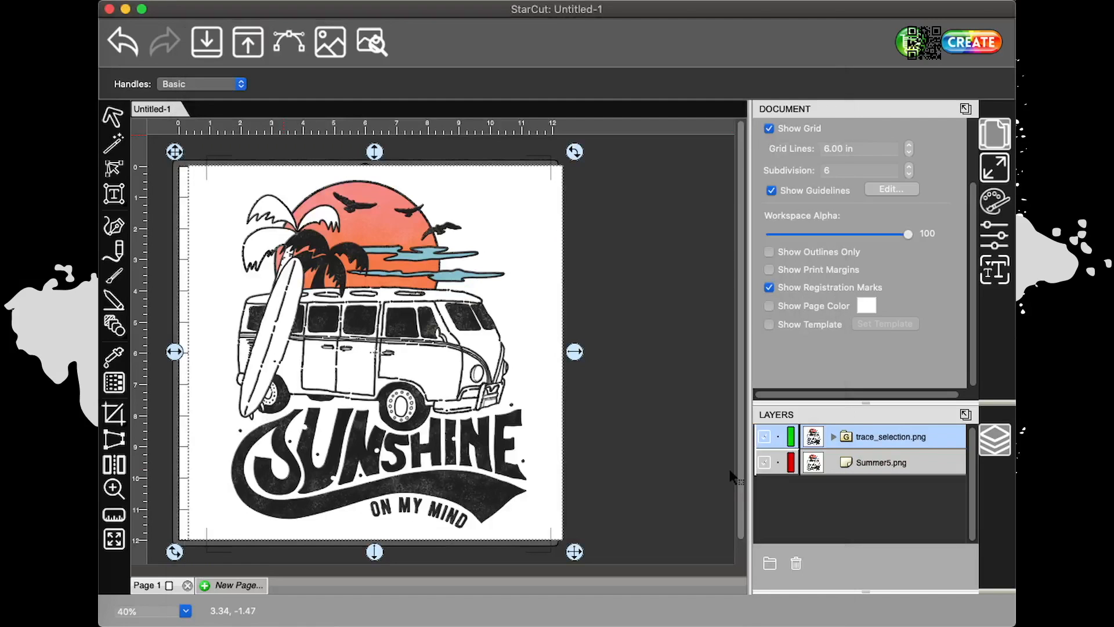
# Step: Duplicate the trace_selection.png group, and hide the lower copy and the original Summer5.png layer
pyautogui.click(790, 482)
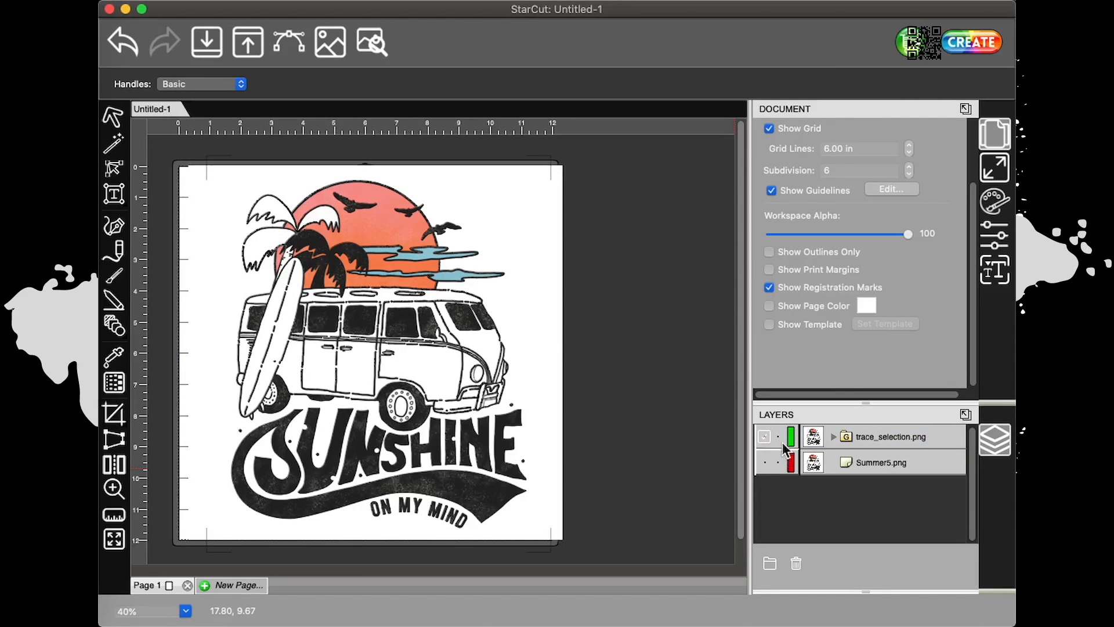
pyautogui.click(886, 440)
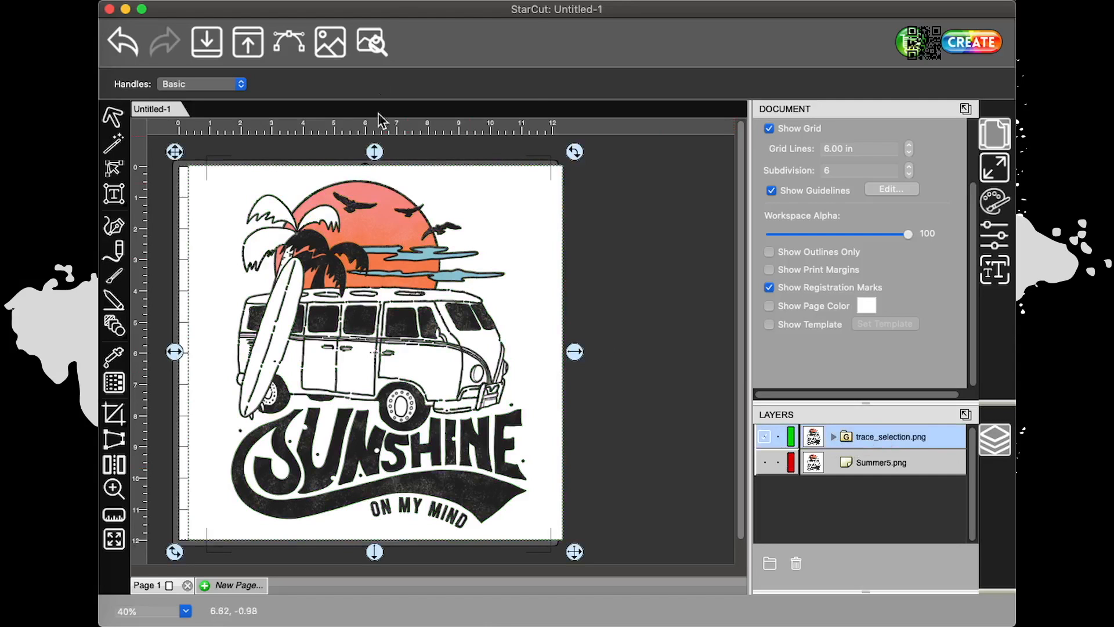
pyautogui.click(383, 0)
pyautogui.click(760, 378)
pyautogui.click(761, 463)
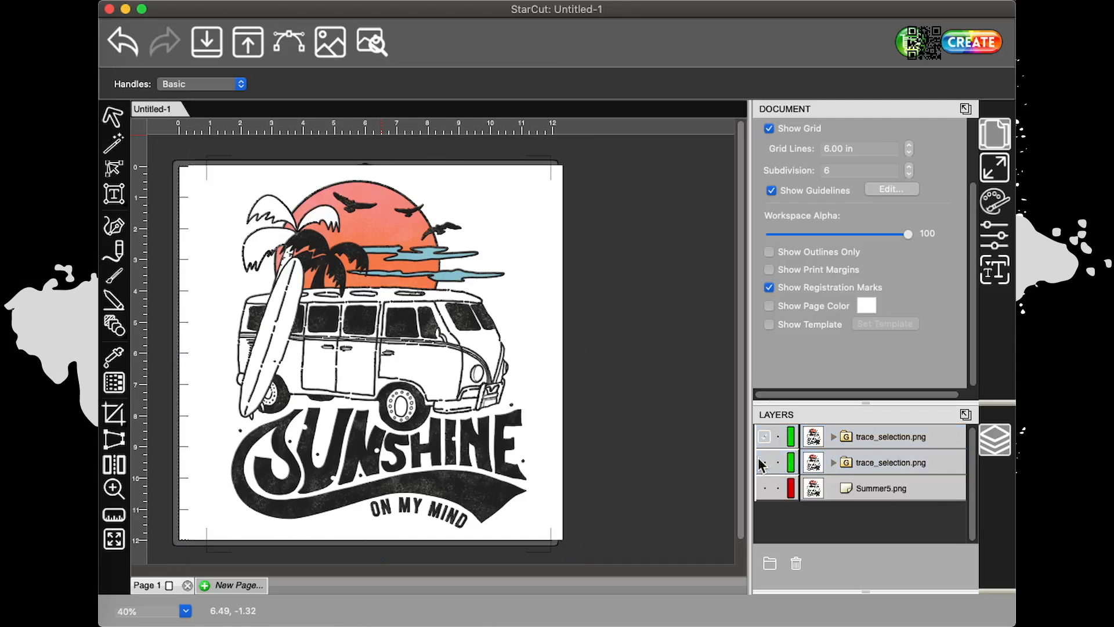
# Step: Move the Cut layer out of the upper trace_selection.png group, and lock the group that still holds the Print layer
pyautogui.click(832, 435)
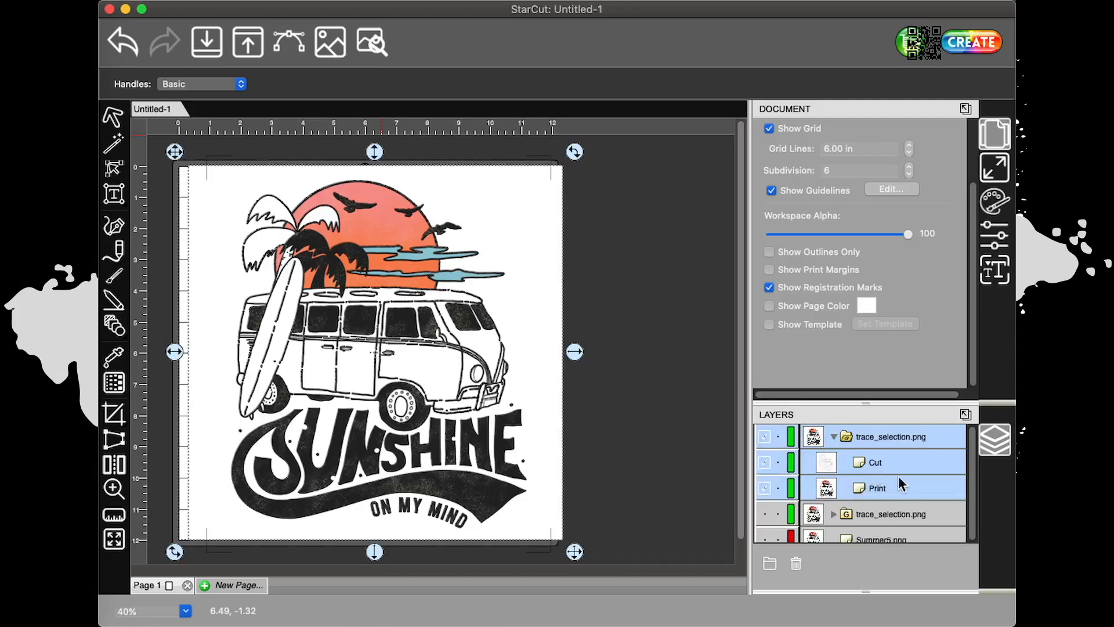
pyautogui.click(892, 461)
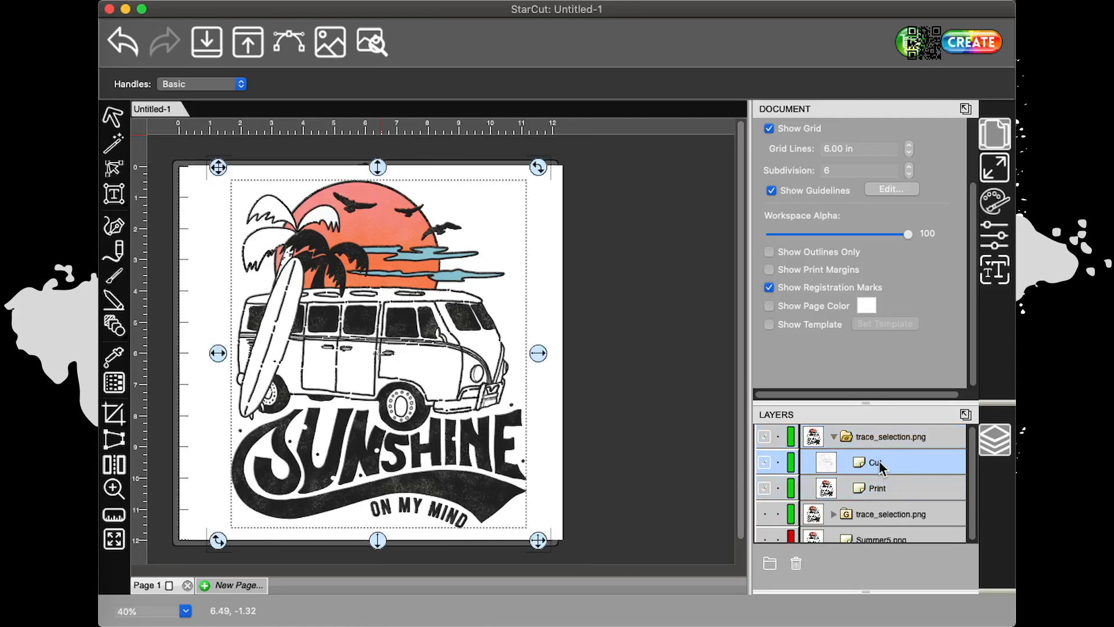
pyautogui.moveTo(886, 428); pyautogui.dragTo(886, 431)
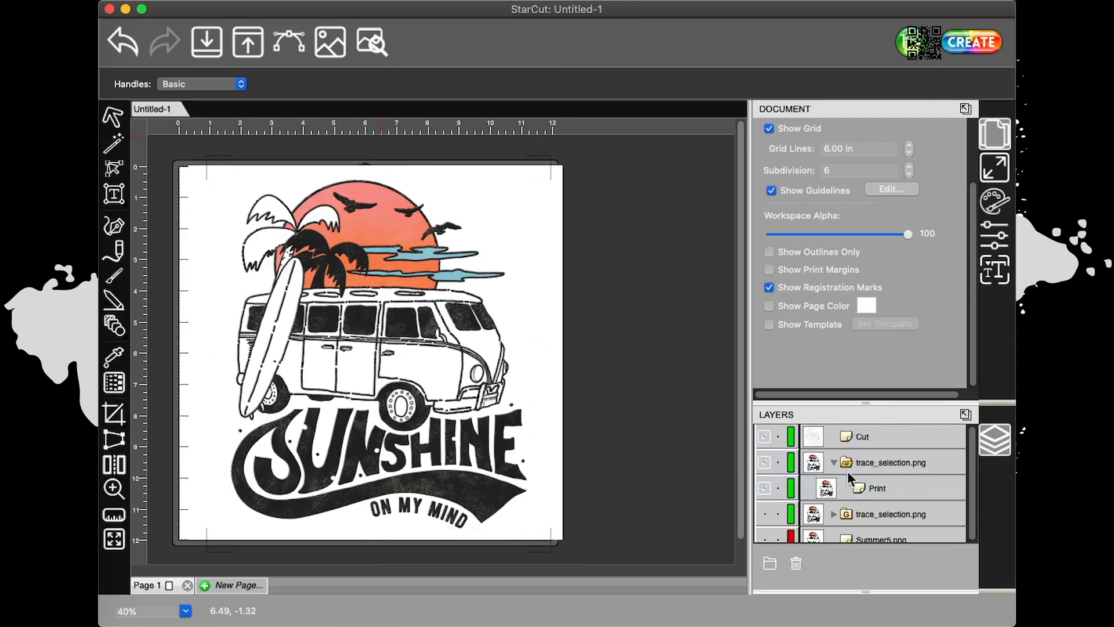
pyautogui.click(778, 463)
# Step: Apply Offset Path to the Cut layer to create an offset outline around the artwork
pyautogui.click(867, 444)
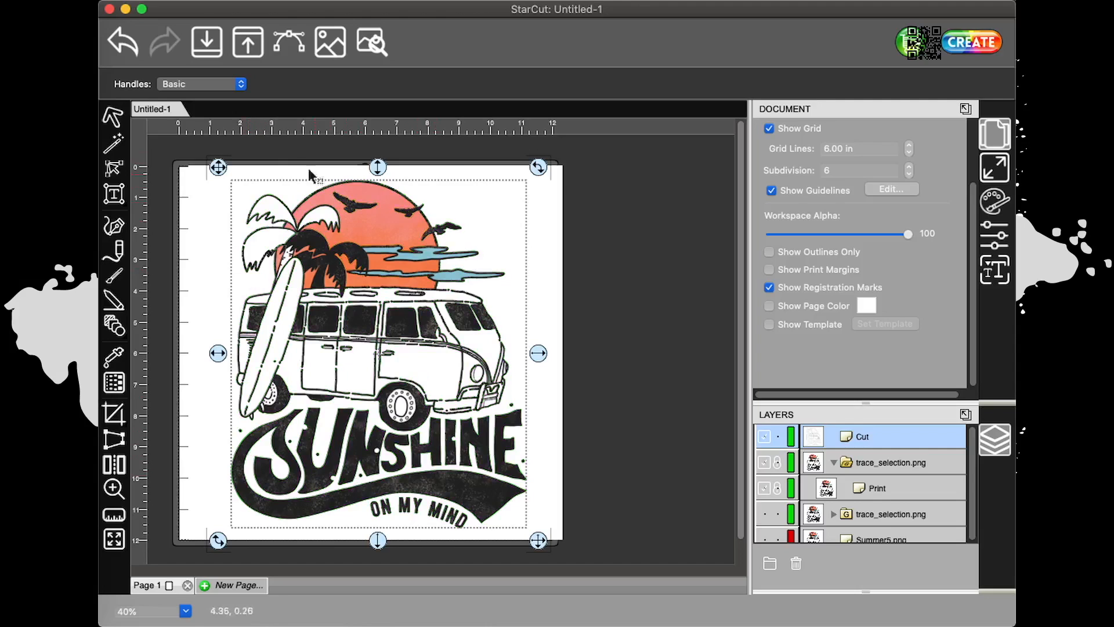
pyautogui.click(314, 1)
pyautogui.moveTo(355, 1)
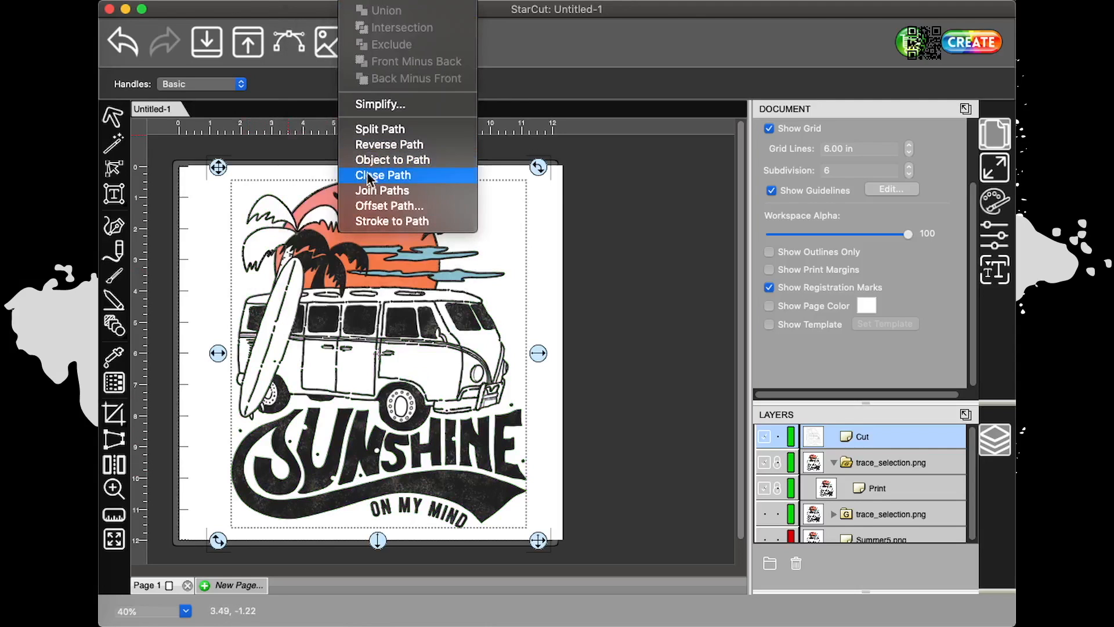
pyautogui.click(369, 193)
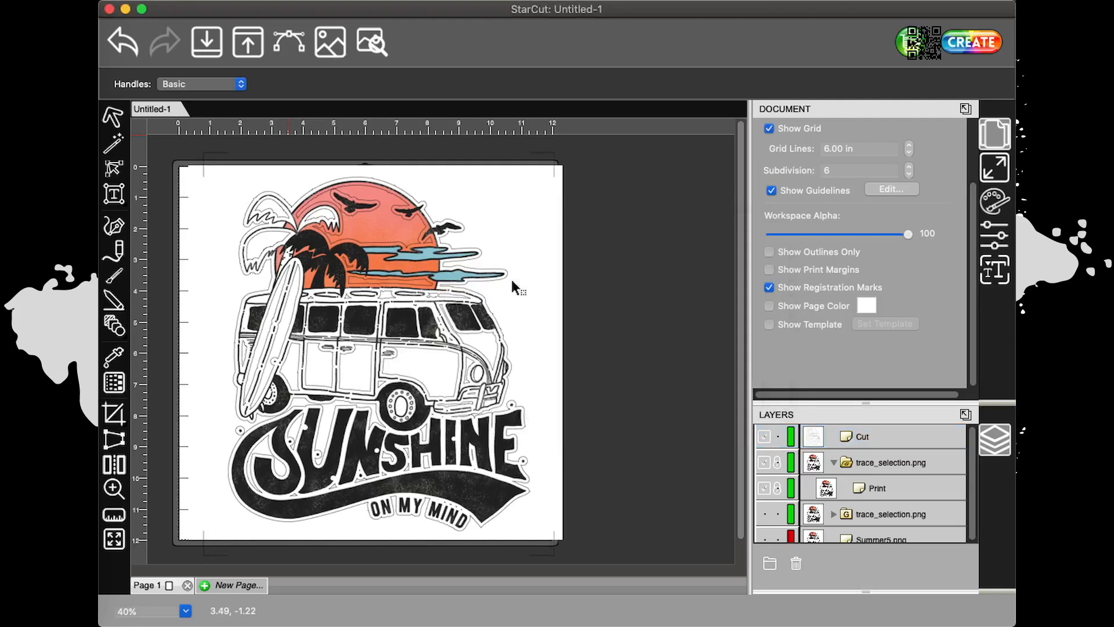
# Step: Hide the locked trace_selection.png group and break apart the offset Cut outline
pyautogui.click(885, 436)
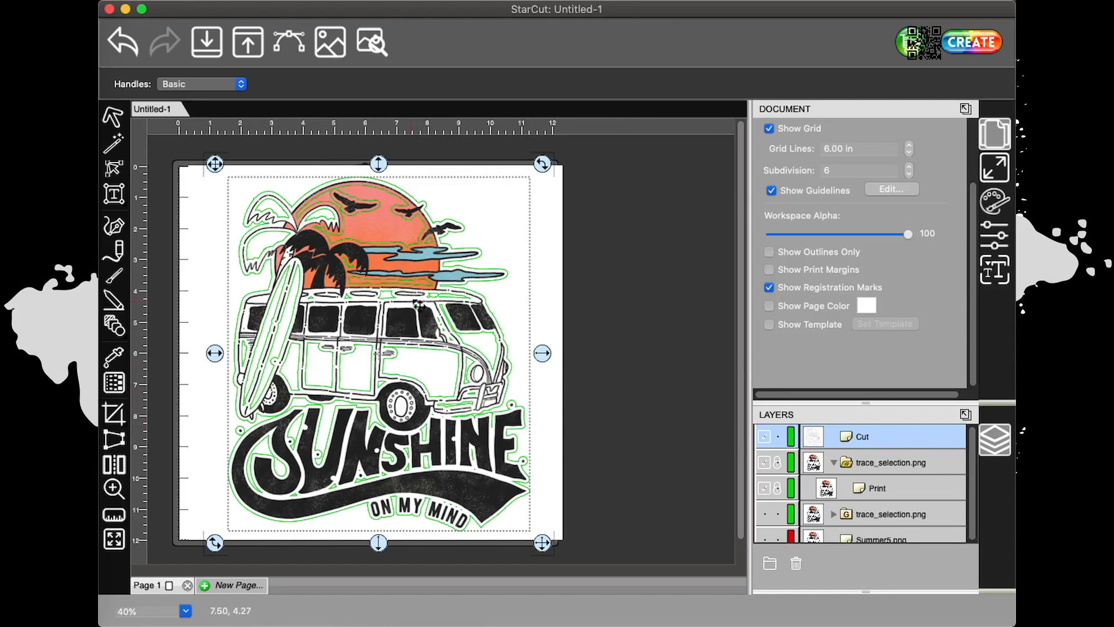
pyautogui.click(766, 462)
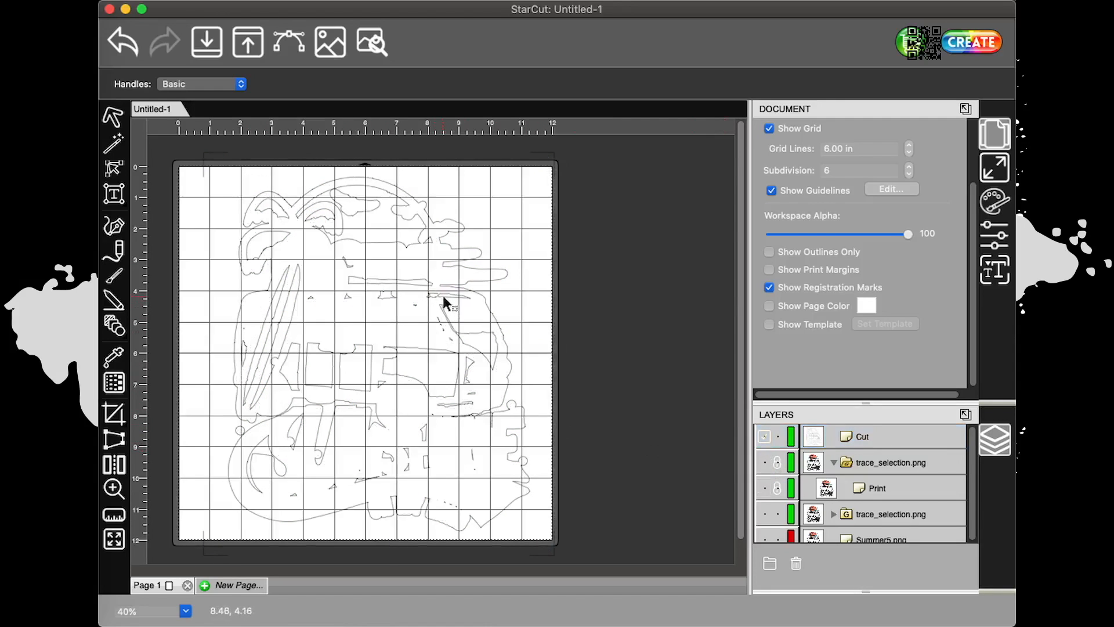
pyautogui.click(922, 441)
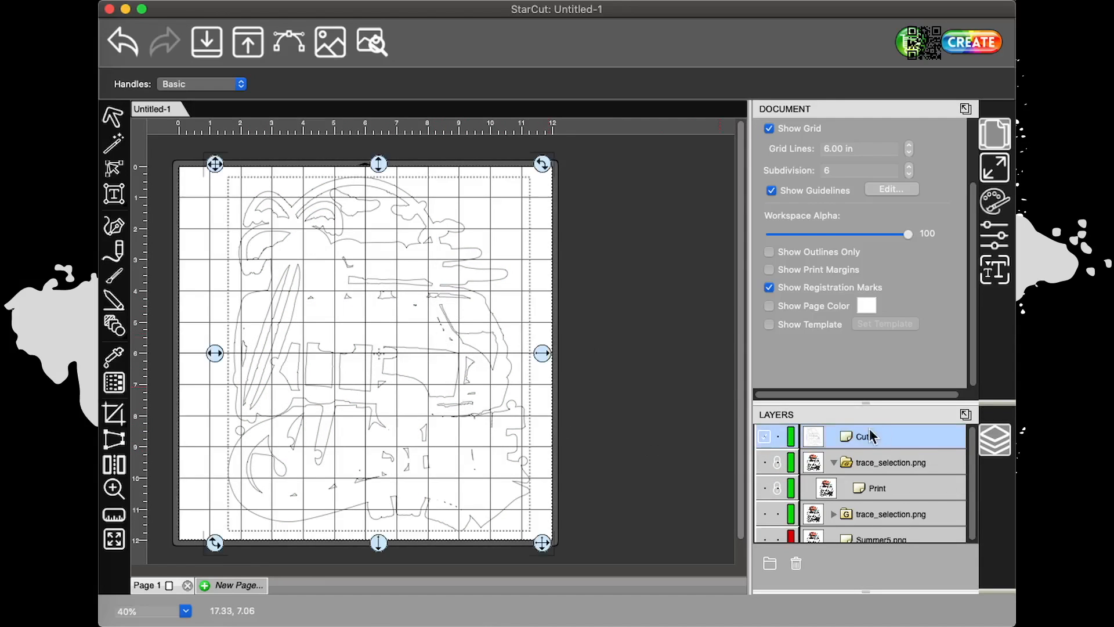
pyautogui.rightClick(374, 287)
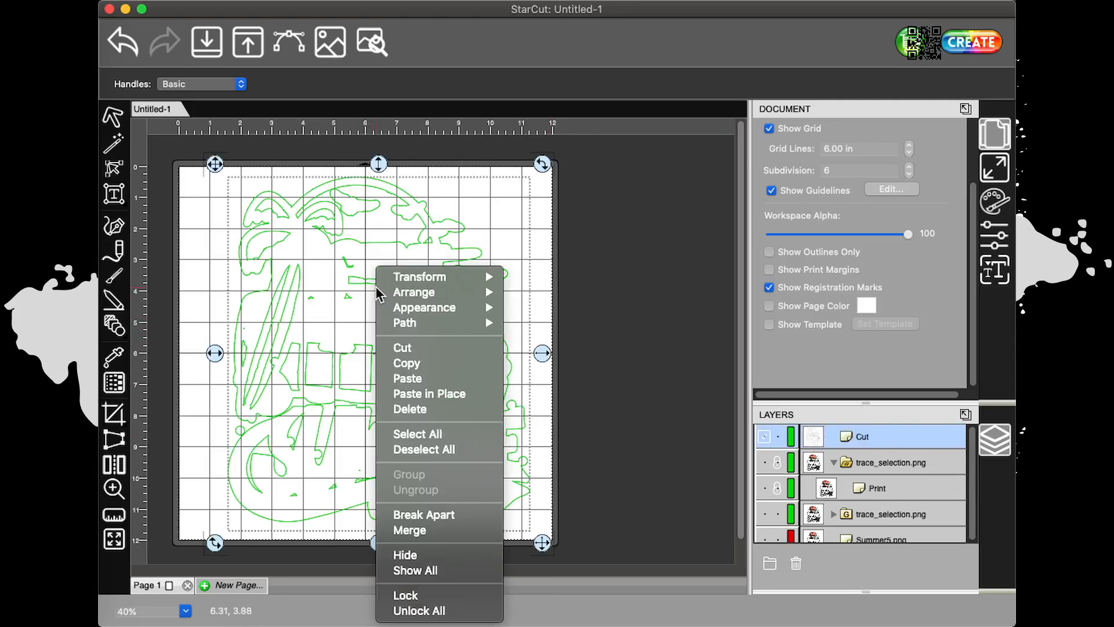
pyautogui.click(430, 514)
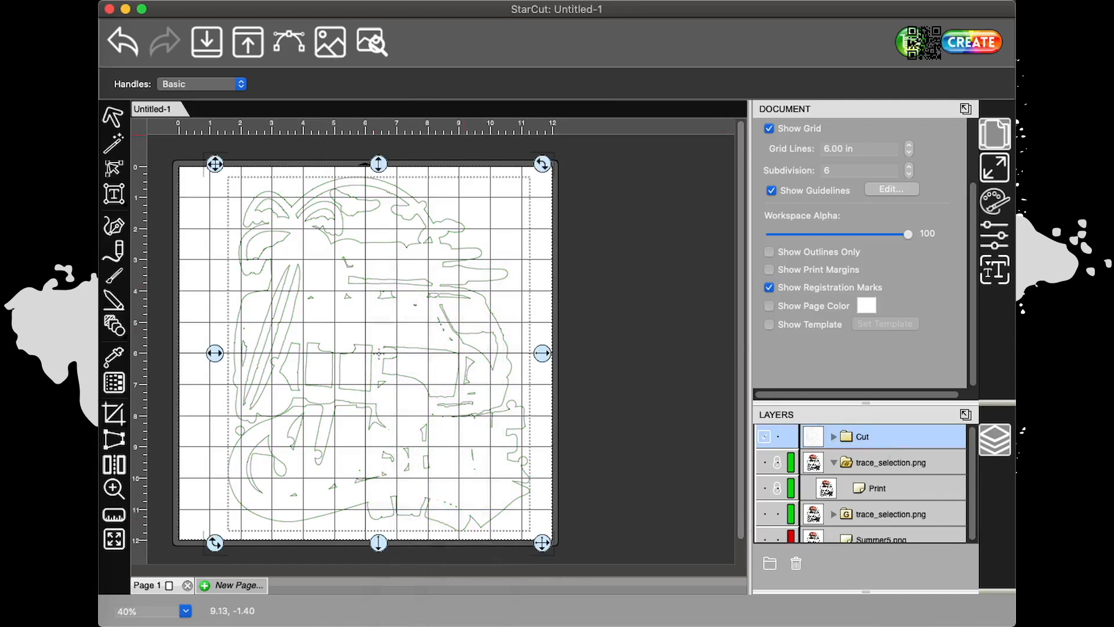
# Step: Union the separated Cut outlines, and show the locked trace_selection.png group again
pyautogui.click(354, 0)
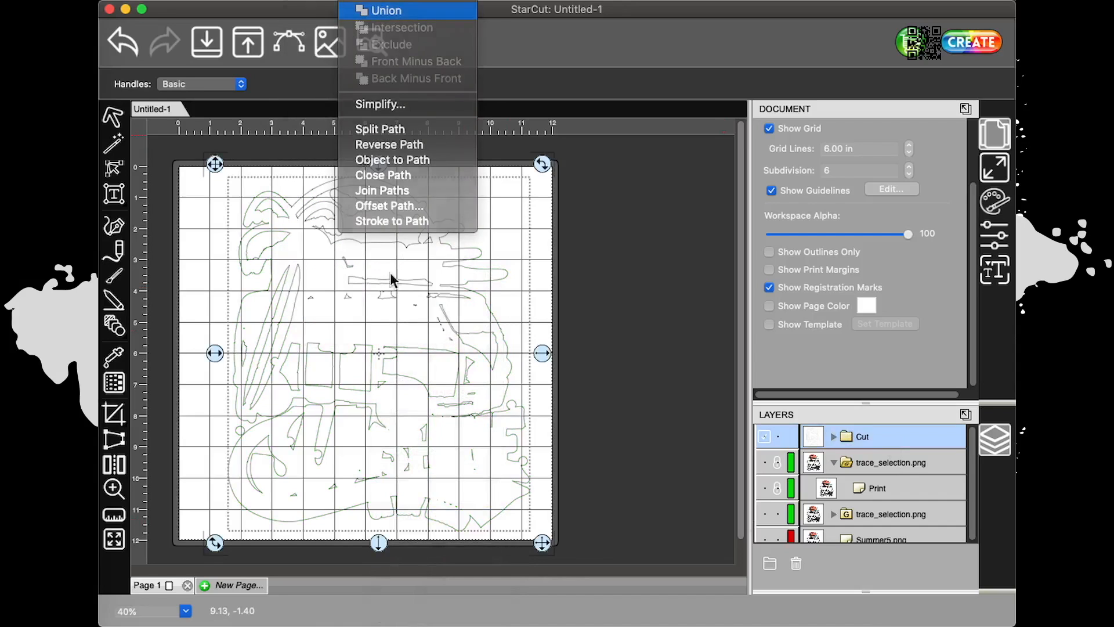
pyautogui.click(372, 10)
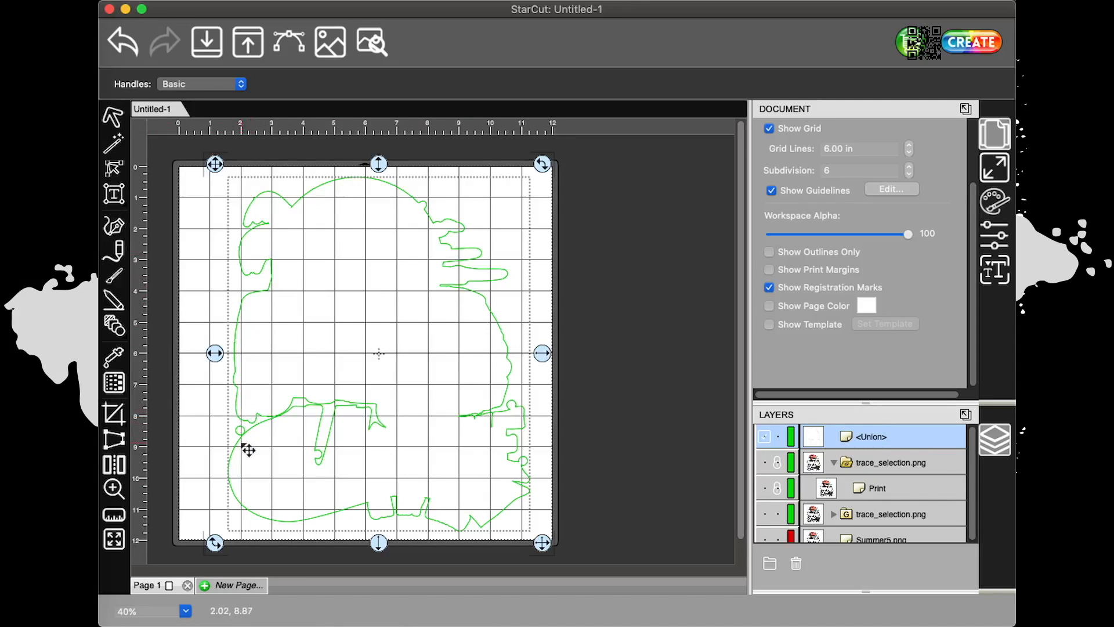
pyautogui.click(764, 463)
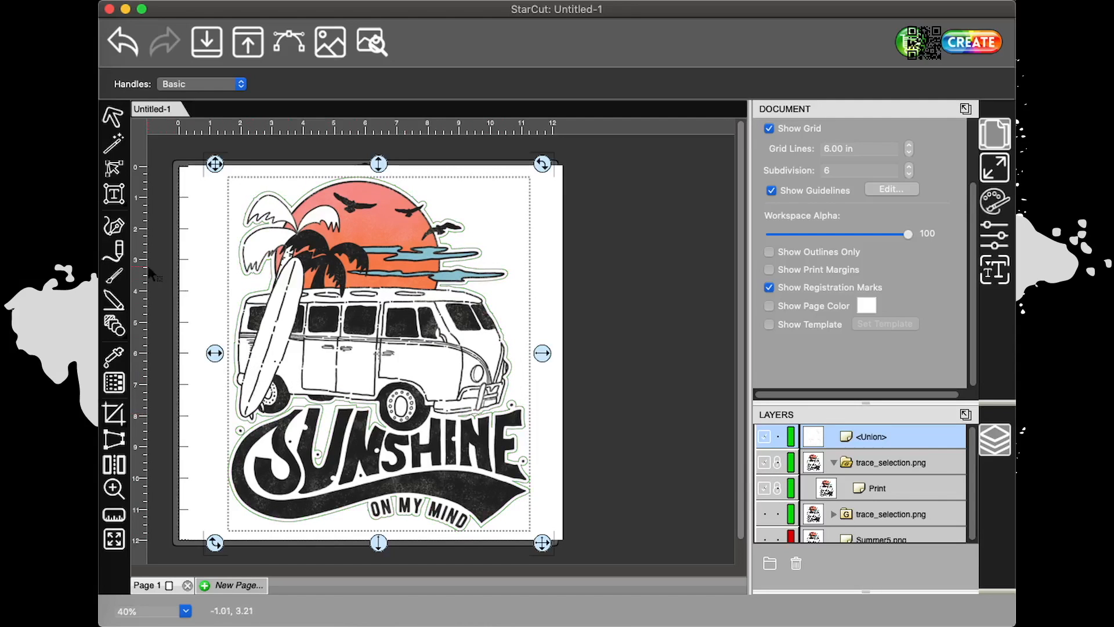
# Step: Paint three brush strokes over the outline gaps between the van and the SUNSHINE lettering
pyautogui.click(118, 271)
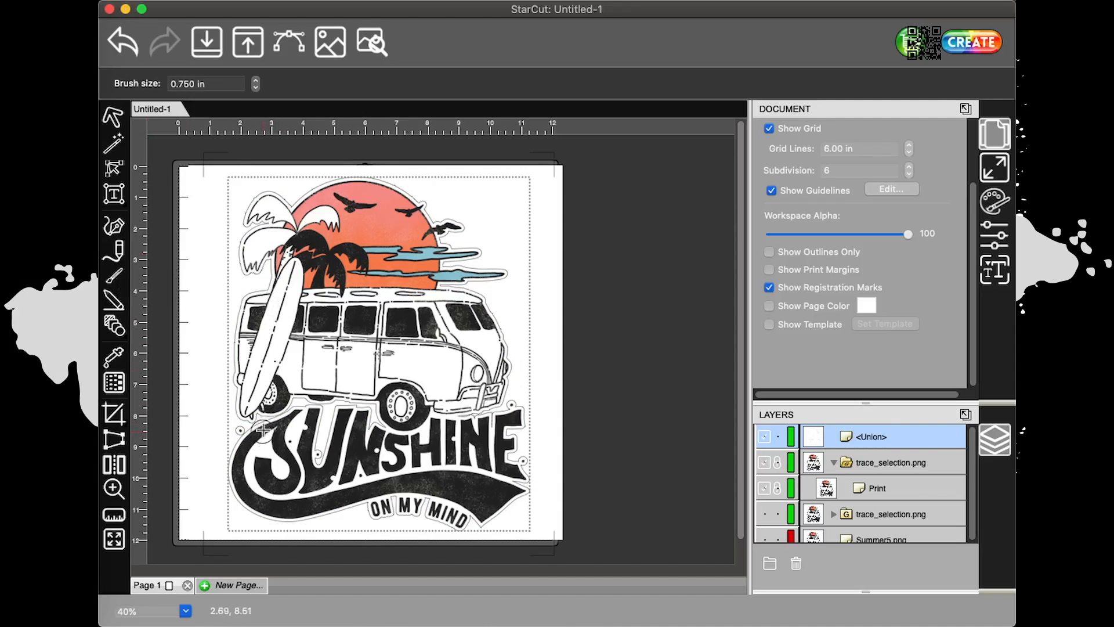
pyautogui.moveTo(260, 412)
pyautogui.mouseDown()
pyautogui.moveTo(258, 441)
pyautogui.moveTo(280, 413)
pyautogui.moveTo(311, 402)
pyautogui.moveTo(376, 412)
pyautogui.moveTo(388, 425)
pyautogui.moveTo(348, 419)
pyautogui.moveTo(379, 441)
pyautogui.moveTo(497, 414)
pyautogui.mouseUp()
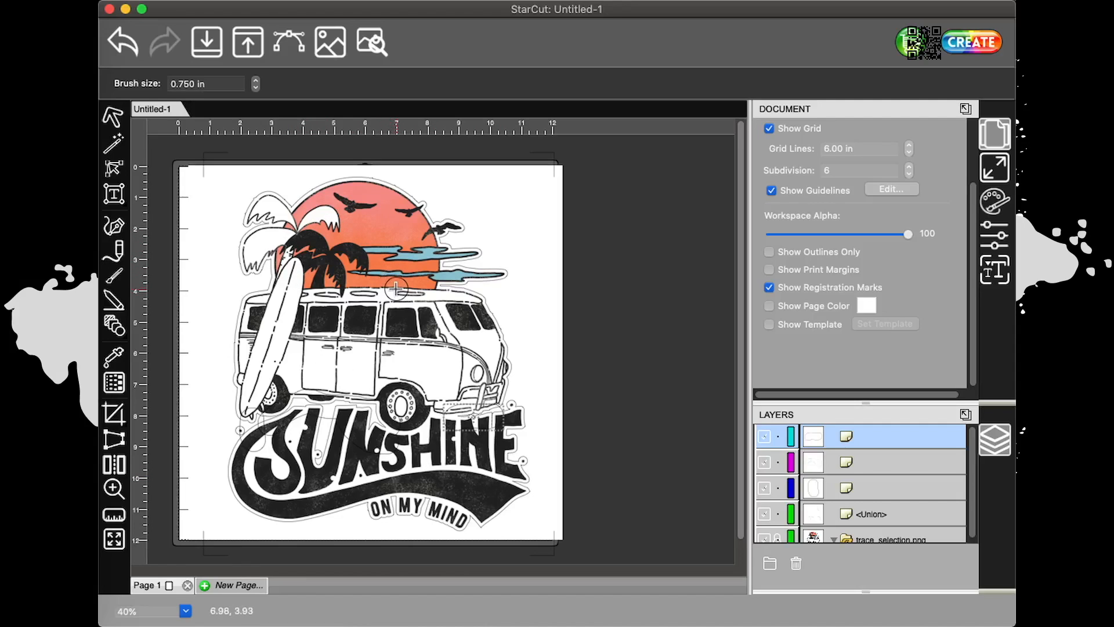
pyautogui.click(113, 116)
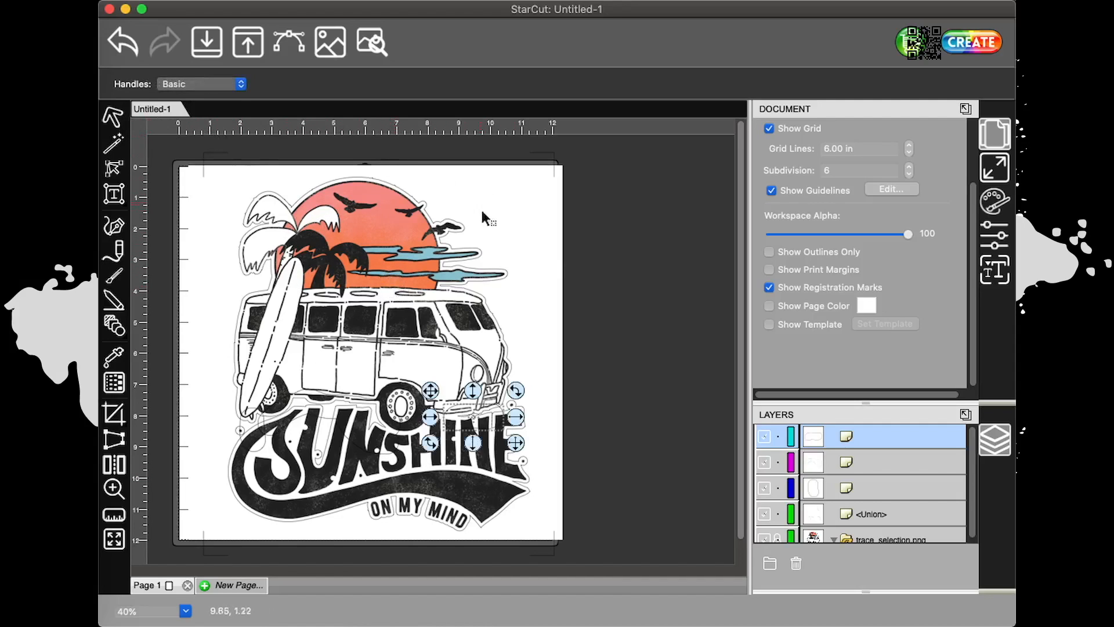
# Step: Union the three brush strokes, and union the resulting shape with the cut outline
pyautogui.keyDown('shift'); pyautogui.click(869, 472); pyautogui.keyUp('shift')
pyautogui.keyDown('shift'); pyautogui.click(862, 483); pyautogui.keyUp('shift')
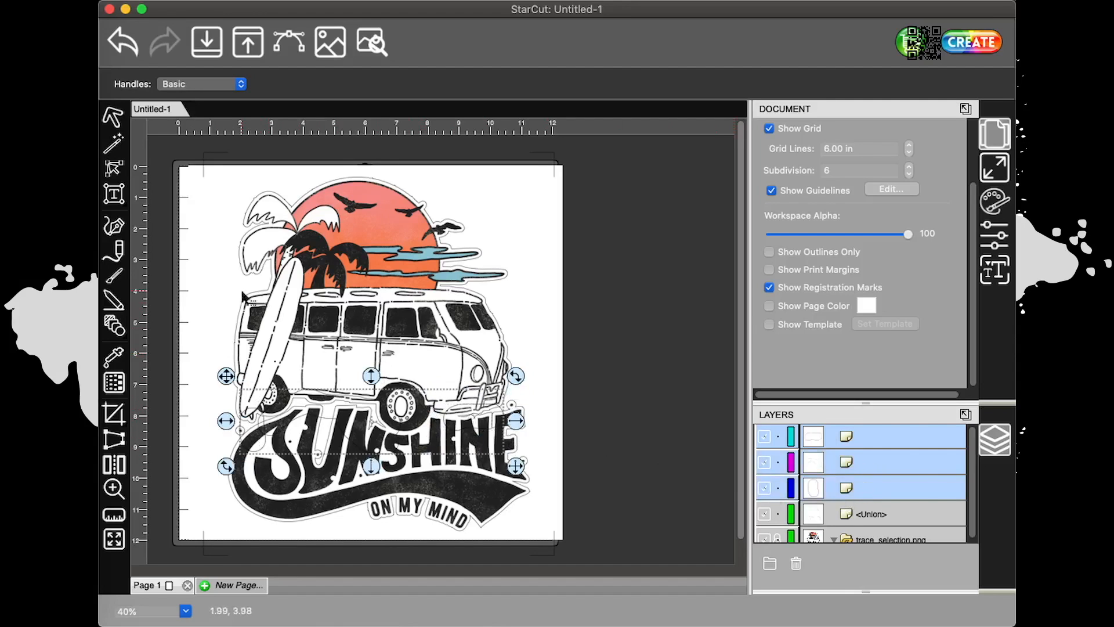
pyautogui.click(354, 0)
pyautogui.click(359, 14)
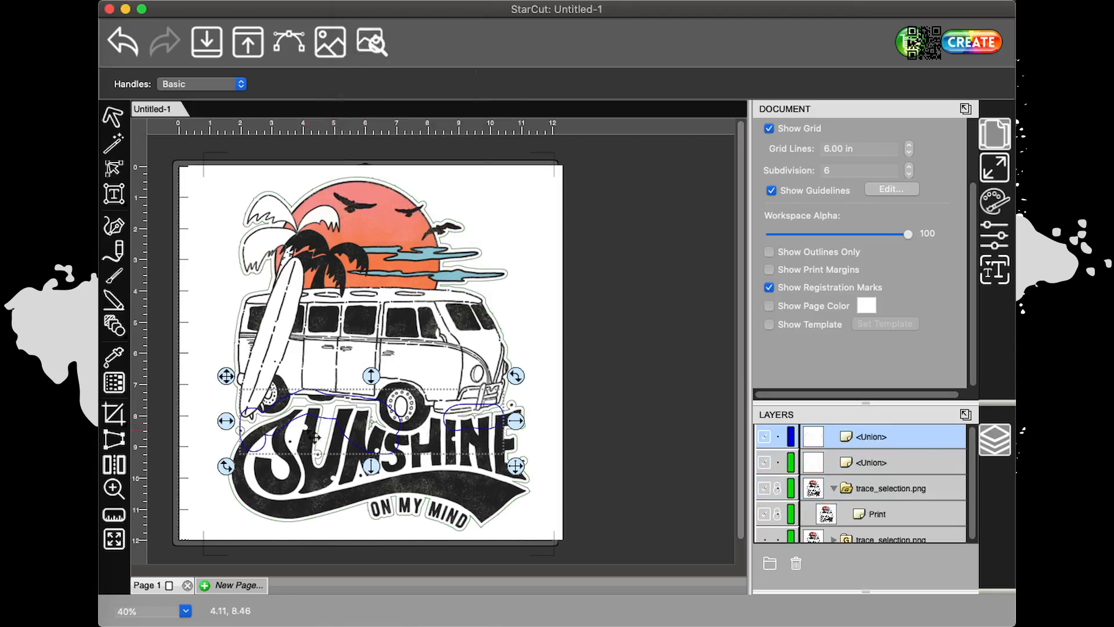
pyautogui.keyDown('shift'); pyautogui.click(861, 462); pyautogui.keyUp('shift')
pyautogui.click(314, 1)
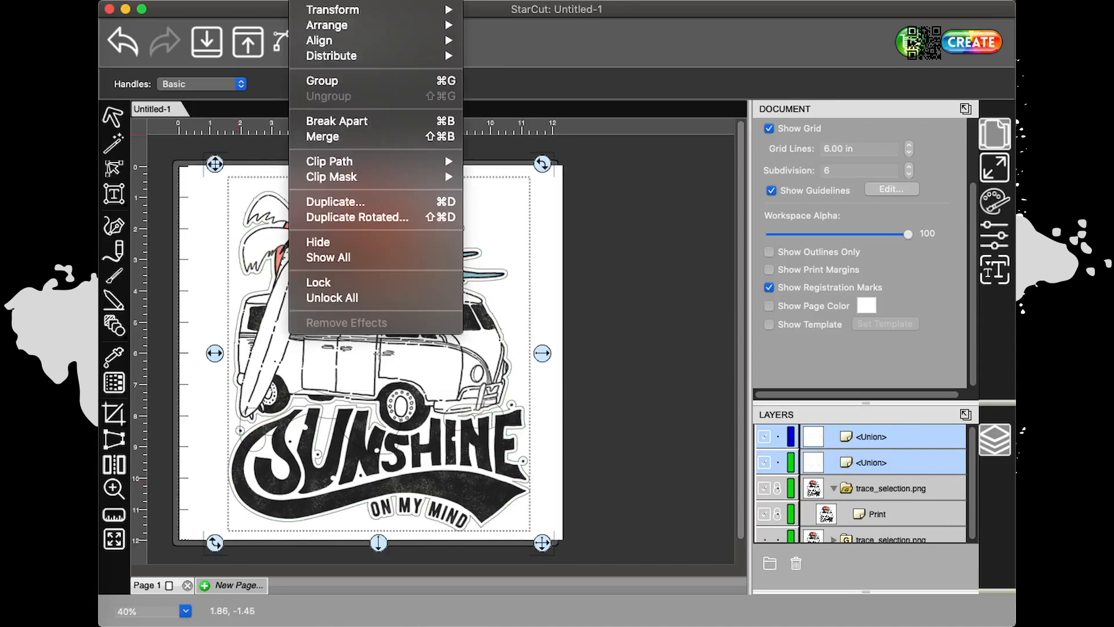
pyautogui.click(387, 11)
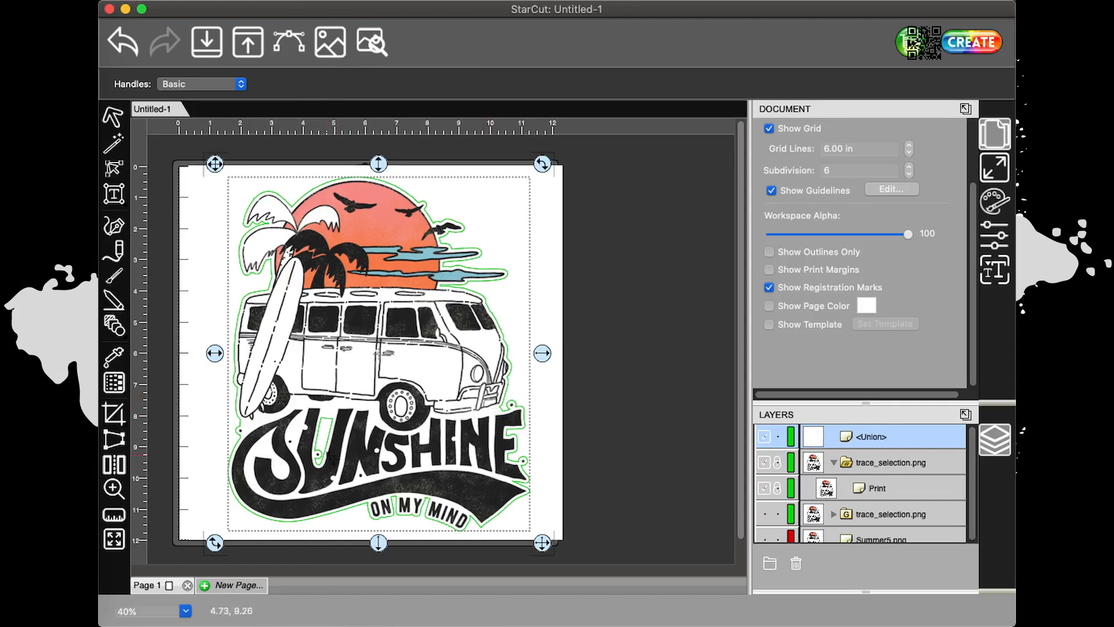
# Step: Paint brush strokes over the leftover cutout at the U of SUNSHINE, hiding the locked trace_selection.png group to expose the outlines
pyautogui.click(113, 300)
pyautogui.moveTo(313, 473); pyautogui.dragTo(323, 399)
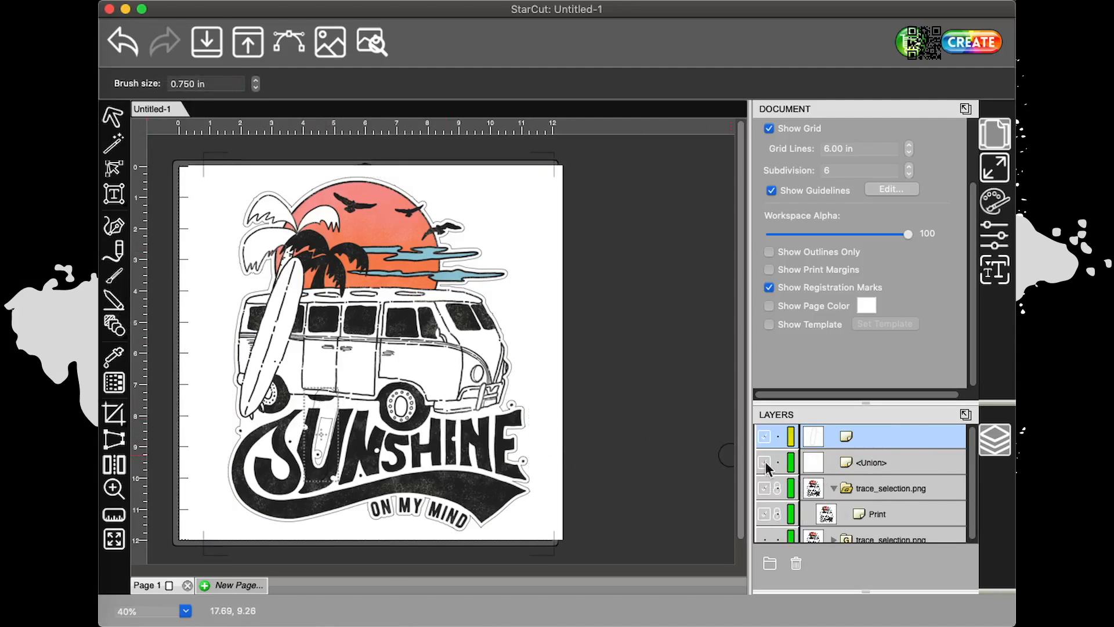
pyautogui.click(766, 489)
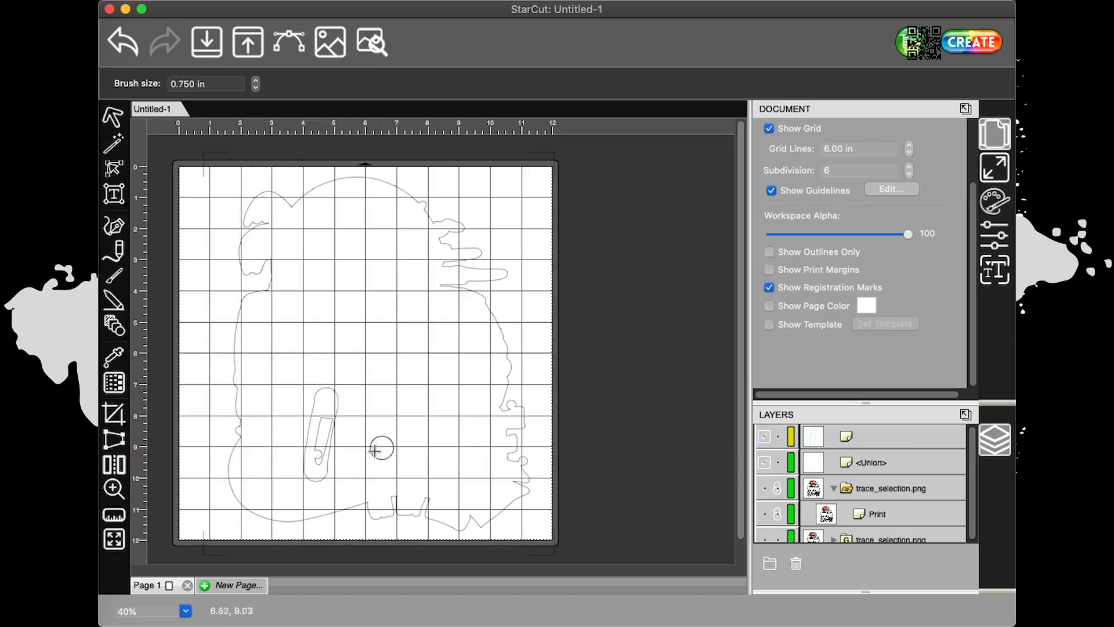
pyautogui.moveTo(318, 472)
pyautogui.mouseDown()
pyautogui.moveTo(332, 422)
pyautogui.moveTo(319, 443)
pyautogui.moveTo(322, 394)
pyautogui.mouseUp()
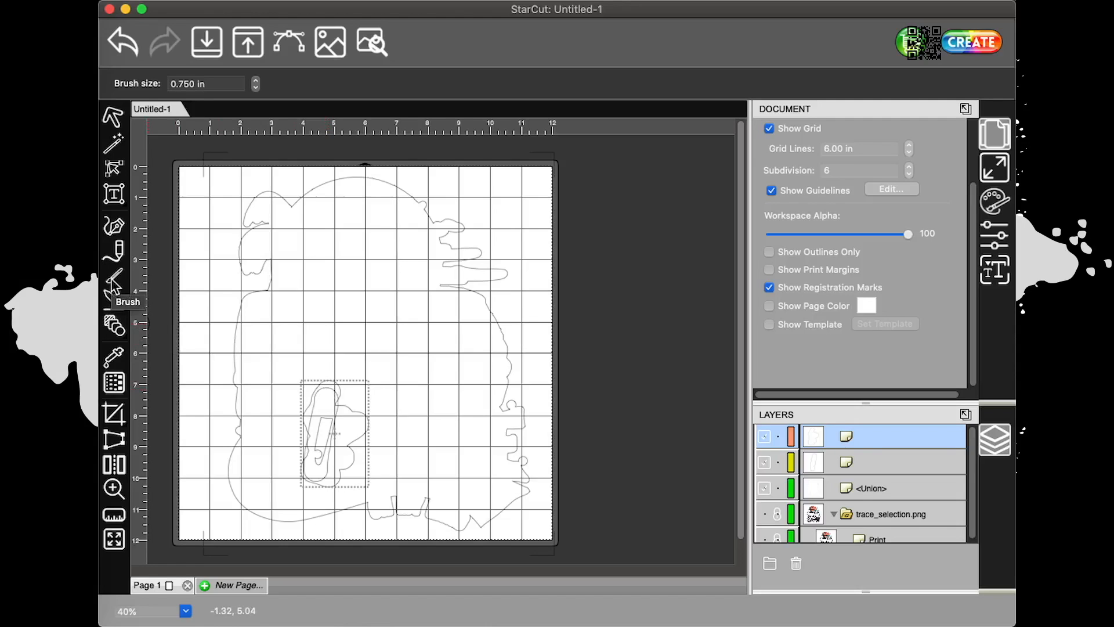
pyautogui.moveTo(327, 418)
pyautogui.mouseDown()
pyautogui.moveTo(342, 399)
pyautogui.moveTo(306, 385)
pyautogui.moveTo(331, 460)
pyautogui.moveTo(294, 480)
pyautogui.moveTo(306, 430)
pyautogui.moveTo(355, 422)
pyautogui.moveTo(370, 380)
pyautogui.moveTo(342, 456)
pyautogui.mouseUp()
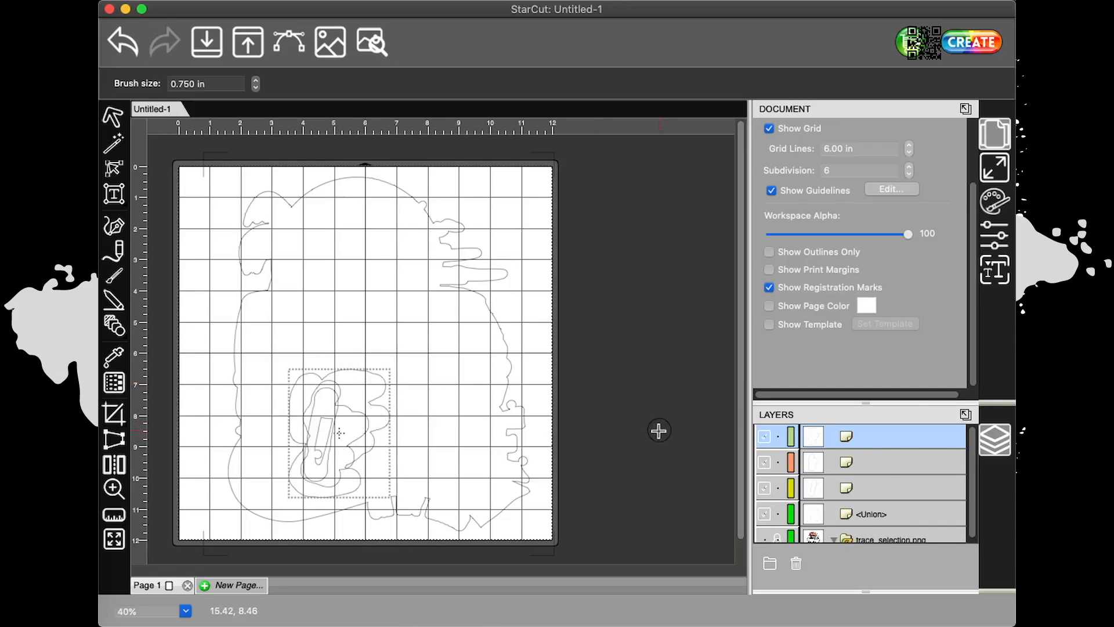
# Step: Union the three new brush strokes with the cut outline, and show the locked trace_selection.png group again
pyautogui.keyDown('shift'); pyautogui.click(868, 459); pyautogui.keyUp('shift')
pyautogui.keyDown('shift'); pyautogui.click(865, 492); pyautogui.keyUp('shift')
pyautogui.keyDown('shift'); pyautogui.click(873, 514); pyautogui.keyUp('shift')
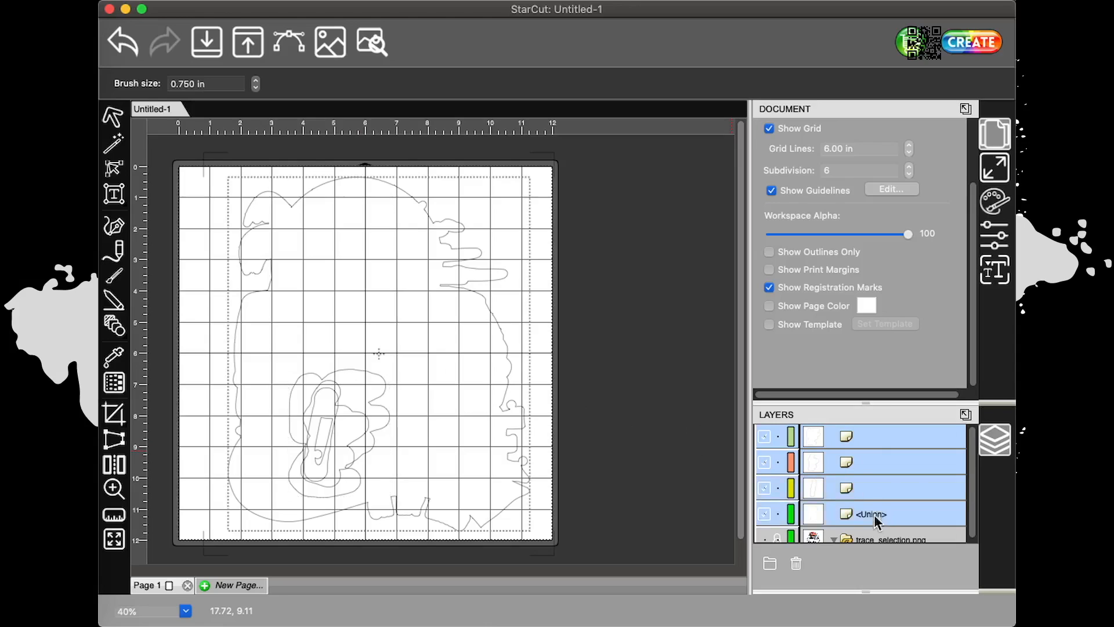
pyautogui.click(337, 1)
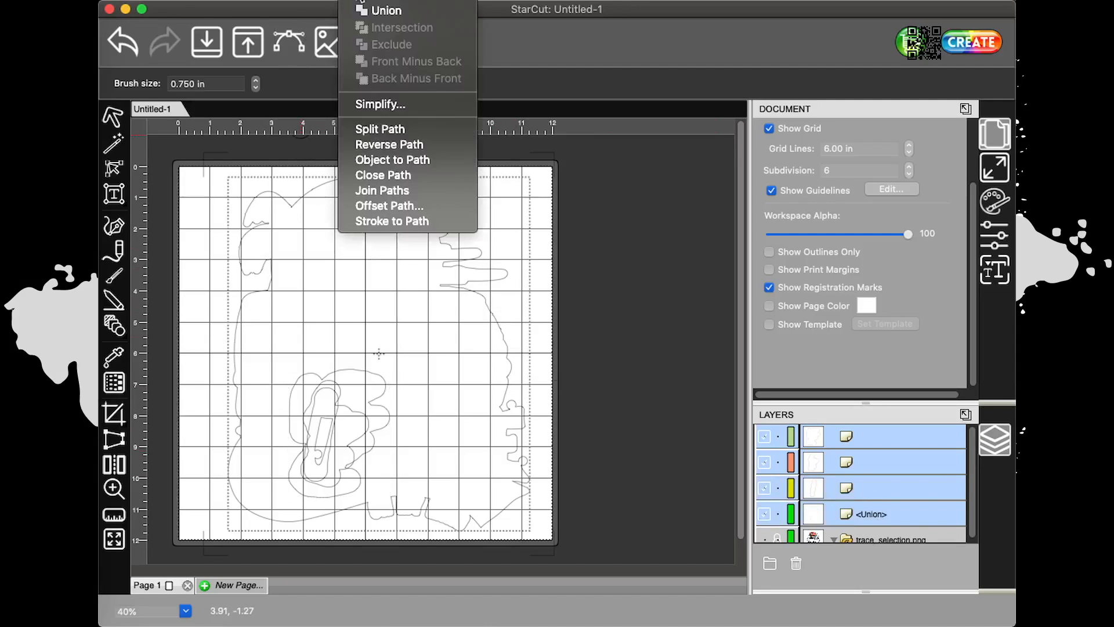
pyautogui.click(363, 9)
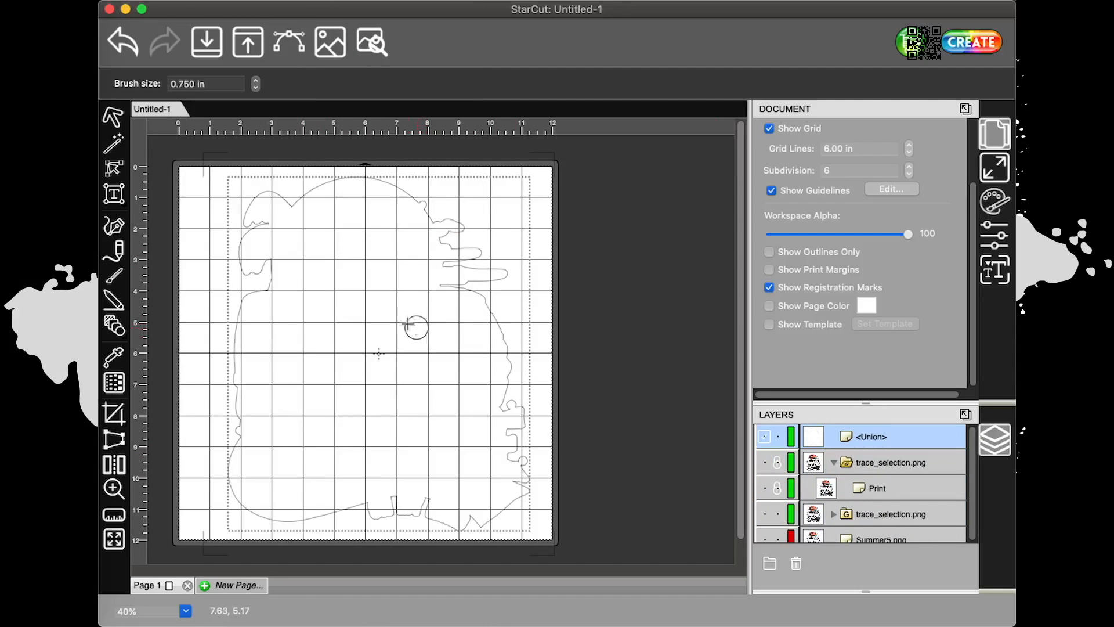
pyautogui.click(114, 119)
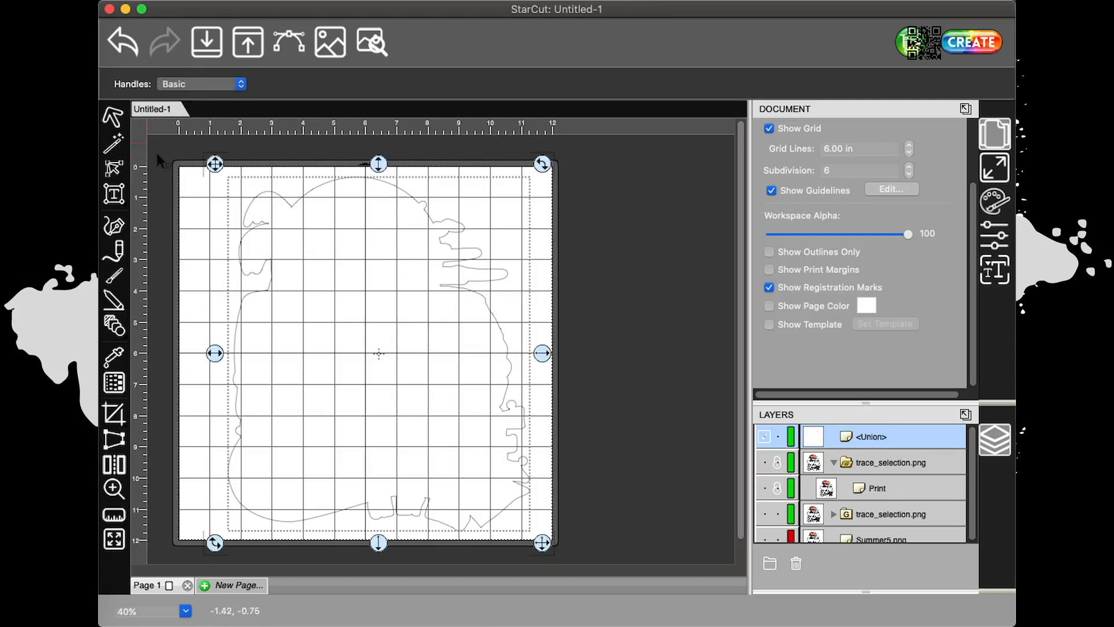
pyautogui.click(763, 462)
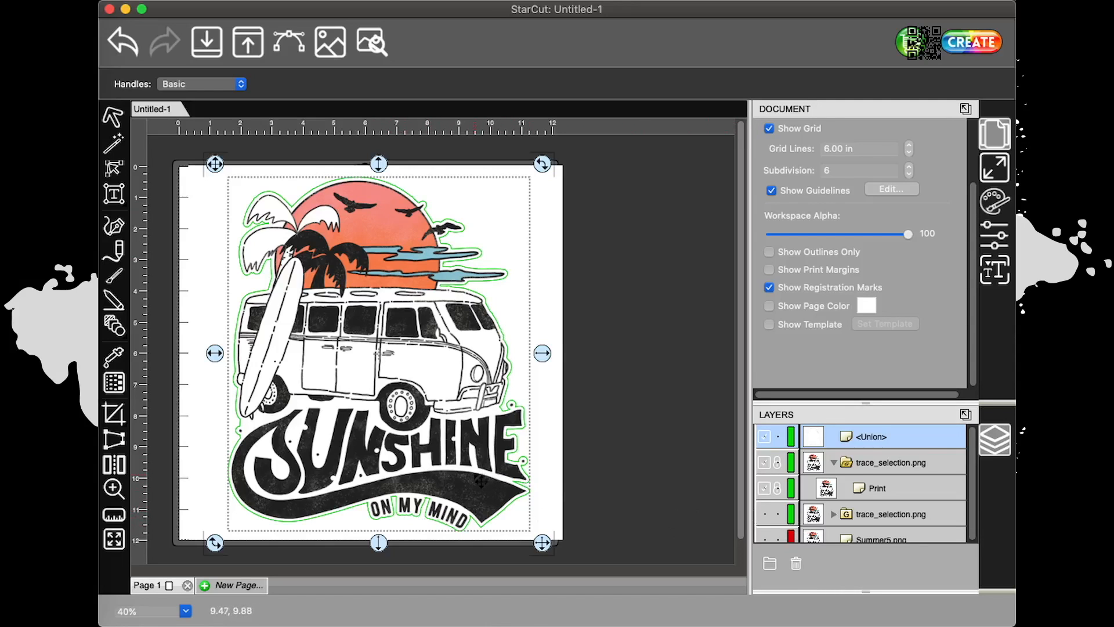
# Step: Place two brush dabs over the outline notches between the words of the ON MY MIND text
pyautogui.click(115, 277)
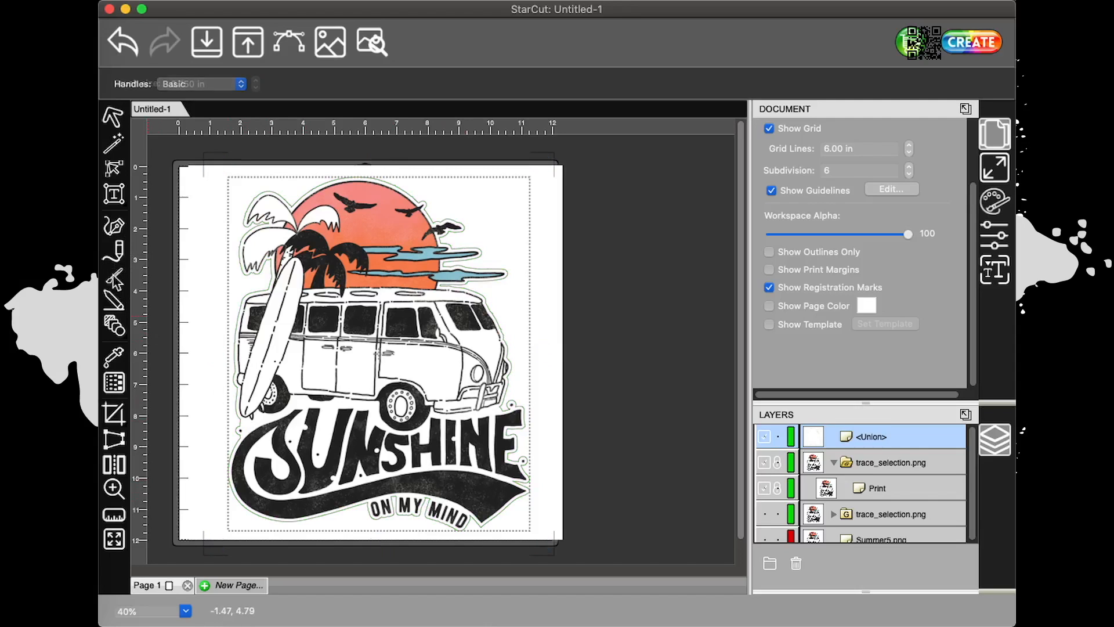
pyautogui.click(396, 502)
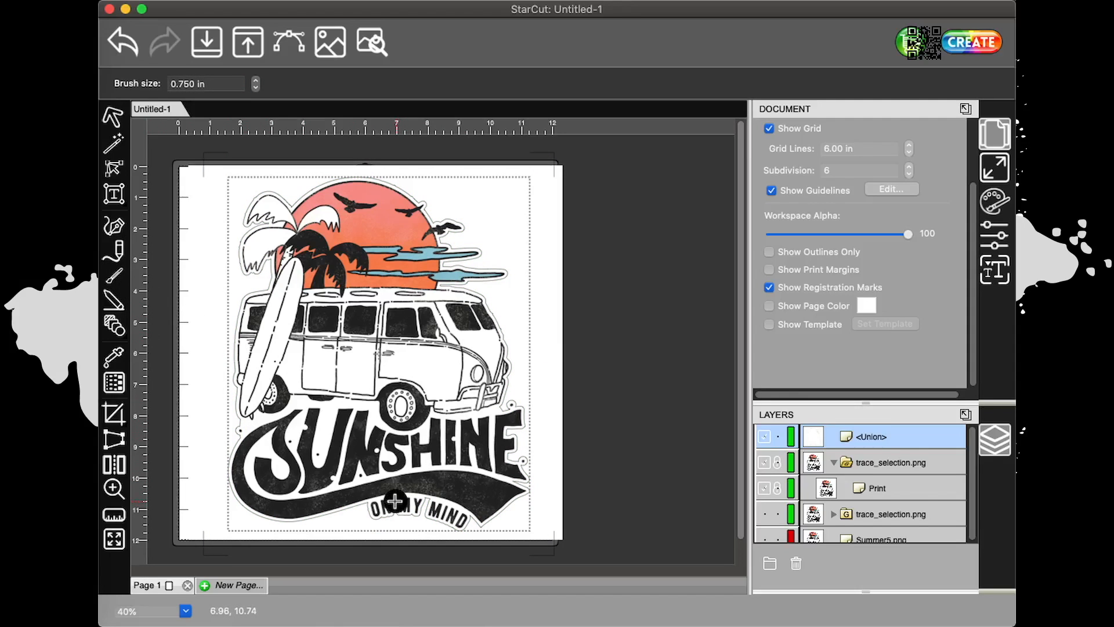
pyautogui.click(424, 502)
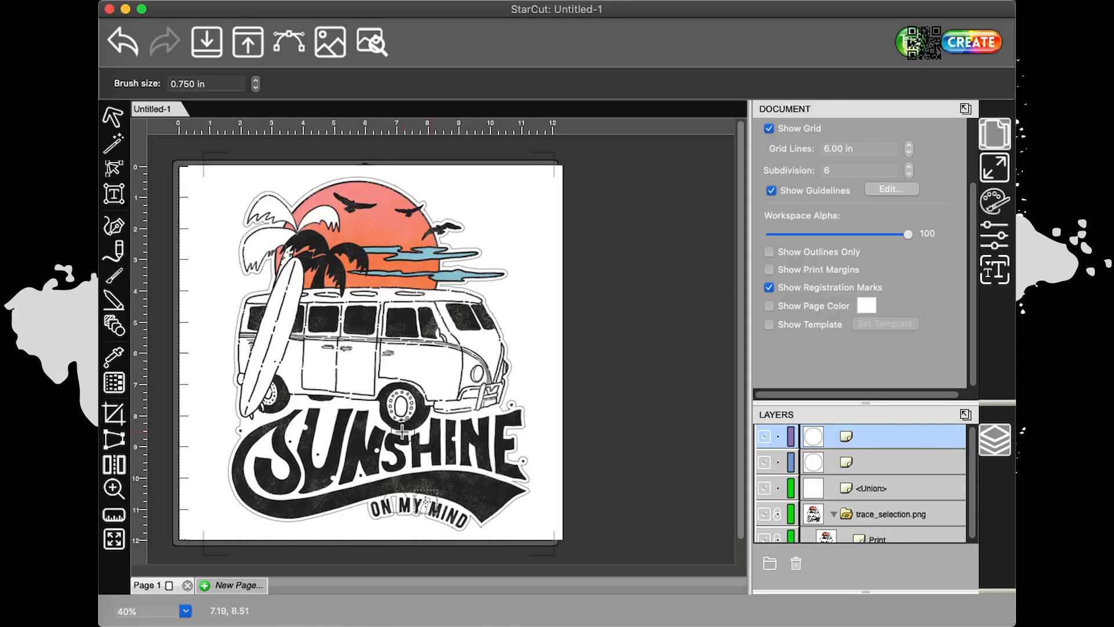
# Step: Union the two brush dabs with the cut outline, and return to the selection tool
pyautogui.keyDown('shift'); pyautogui.click(875, 464); pyautogui.keyUp('shift')
pyautogui.keyDown('shift'); pyautogui.click(879, 495); pyautogui.keyUp('shift')
pyautogui.click(349, 0)
pyautogui.click(354, 10)
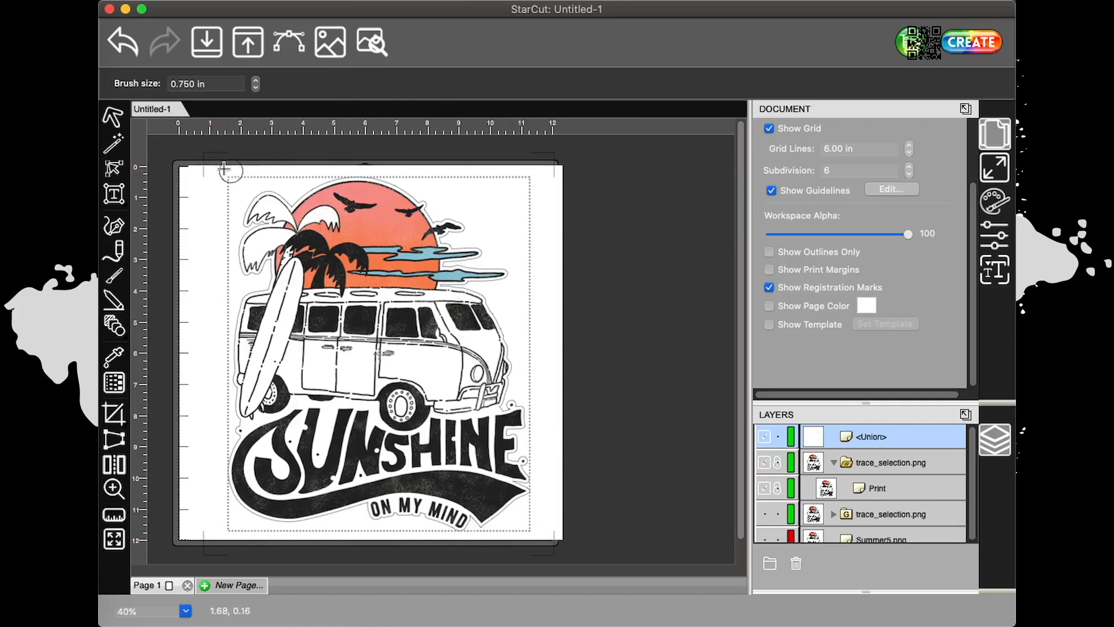
pyautogui.click(114, 119)
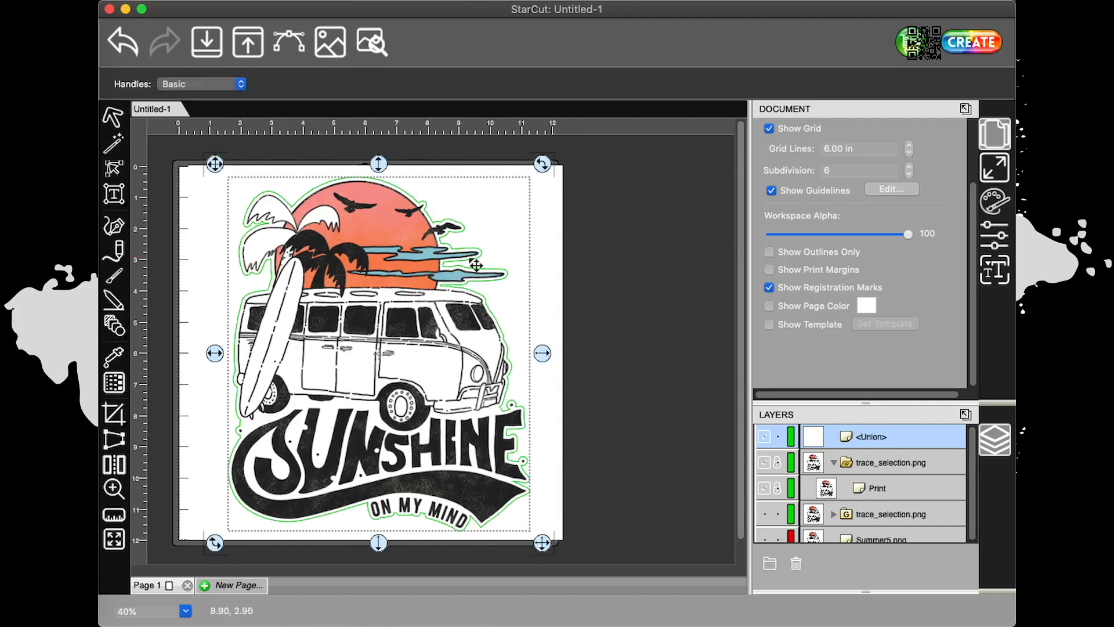
# Step: Preview the print-and-cut result, hiding and showing the printable artwork to check the cut line on its own, and close the preview
pyautogui.click(372, 42)
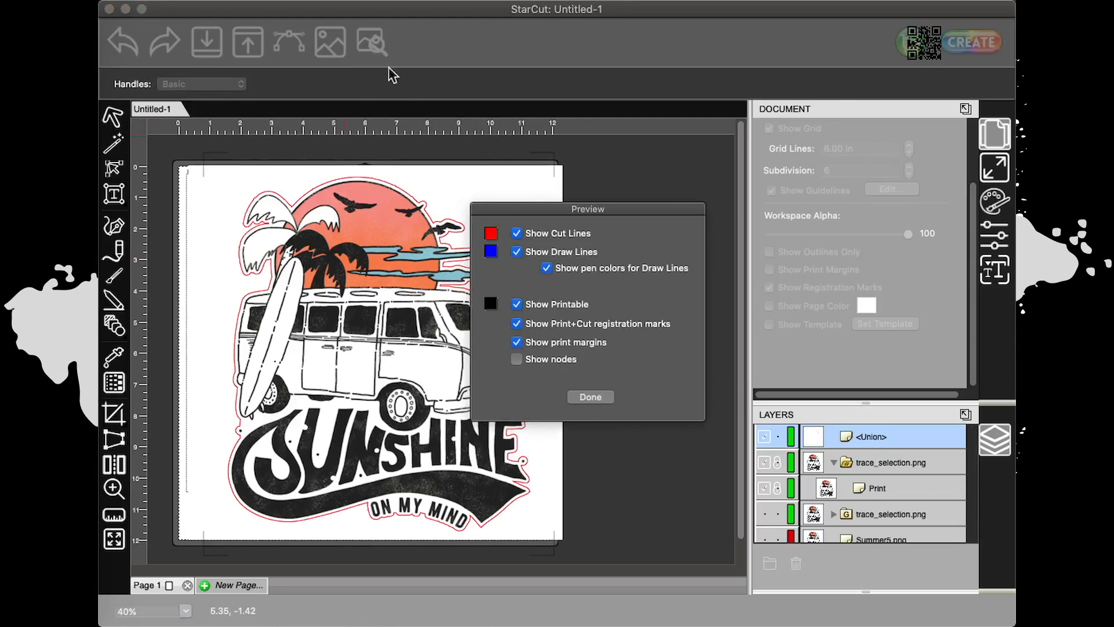
pyautogui.moveTo(542, 215); pyautogui.dragTo(654, 163)
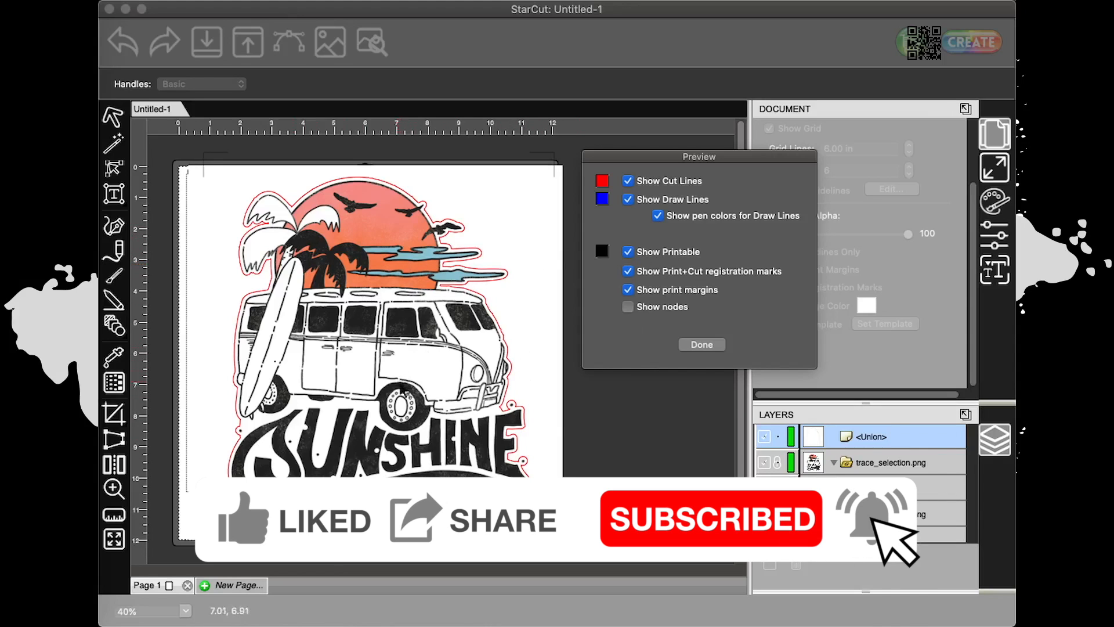
pyautogui.click(628, 252)
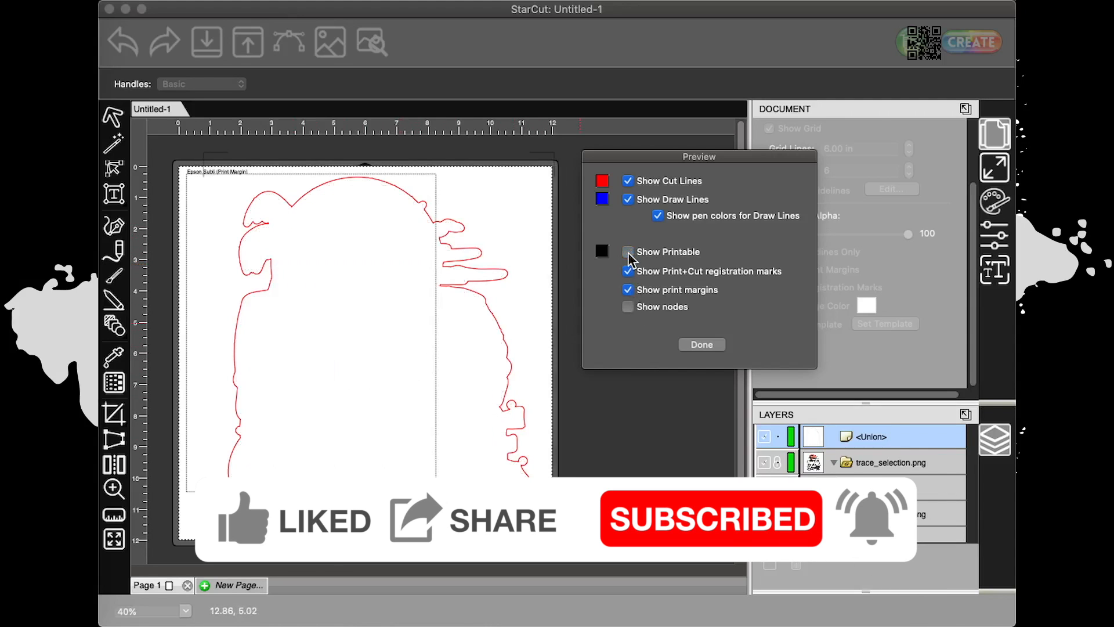
pyautogui.click(628, 253)
pyautogui.click(628, 253)
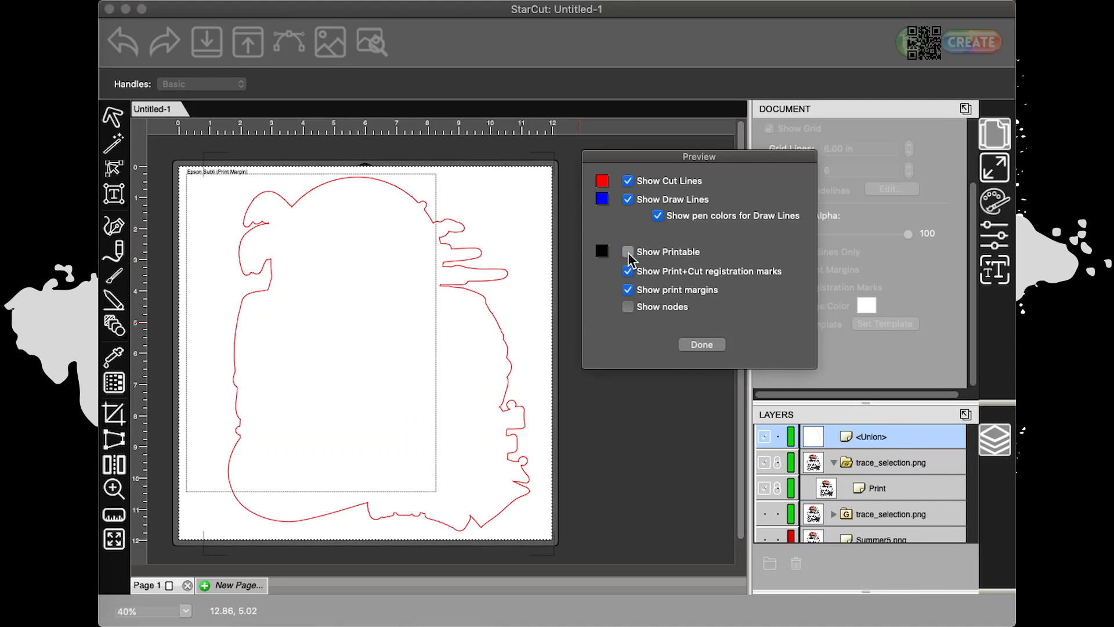
pyautogui.click(628, 253)
pyautogui.click(628, 253)
pyautogui.click(628, 253)
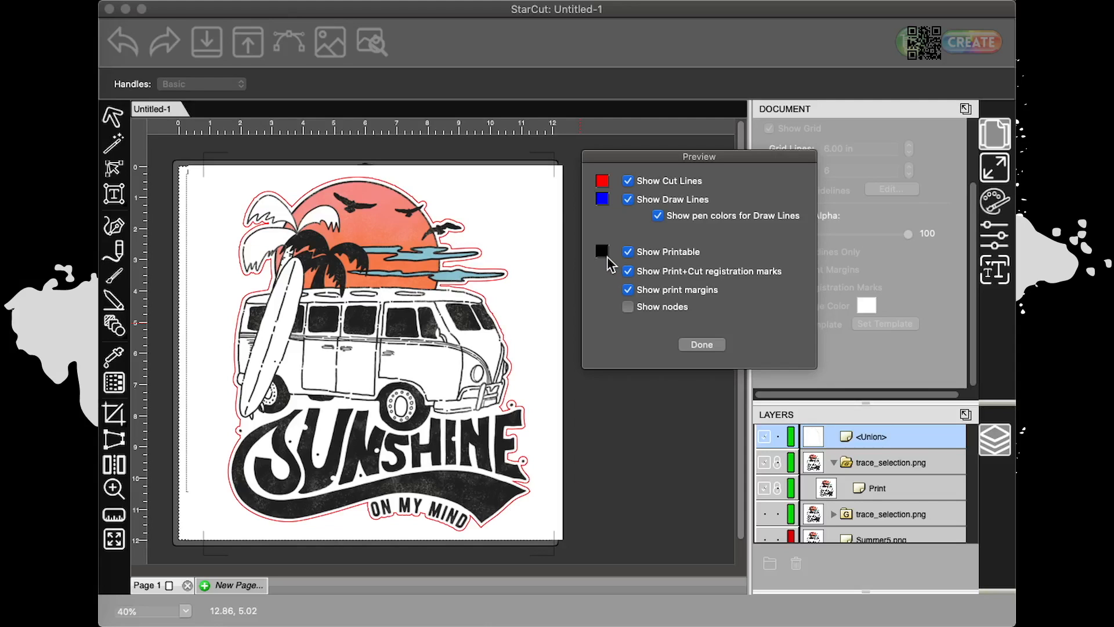
pyautogui.click(667, 349)
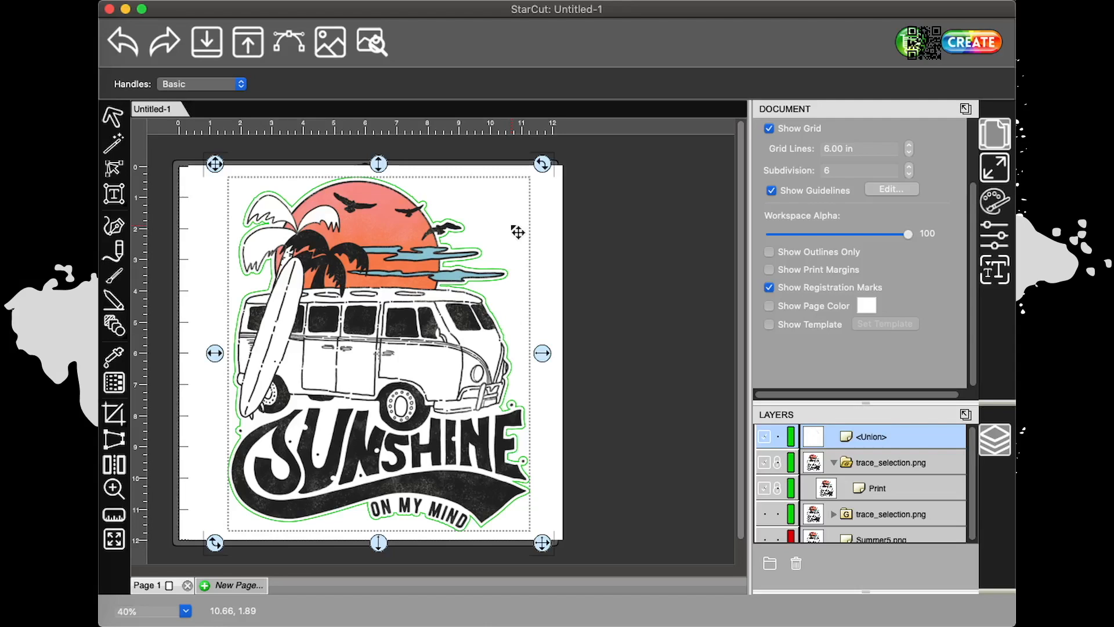
pyautogui.rightClick(357, 248)
pyautogui.moveTo(436, 292)
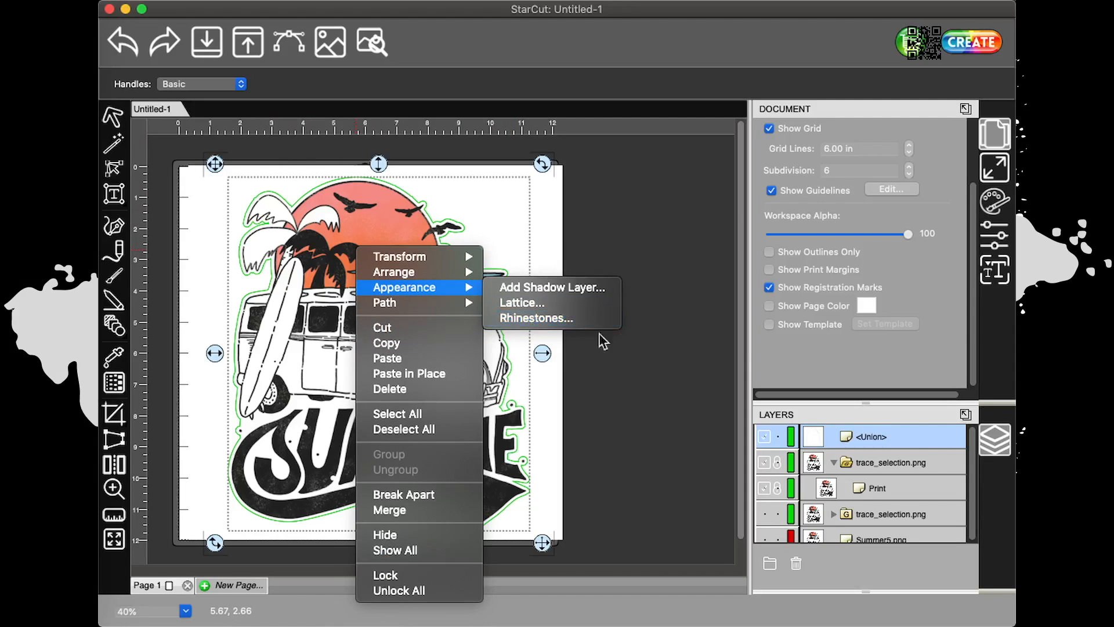
pyautogui.click(619, 235)
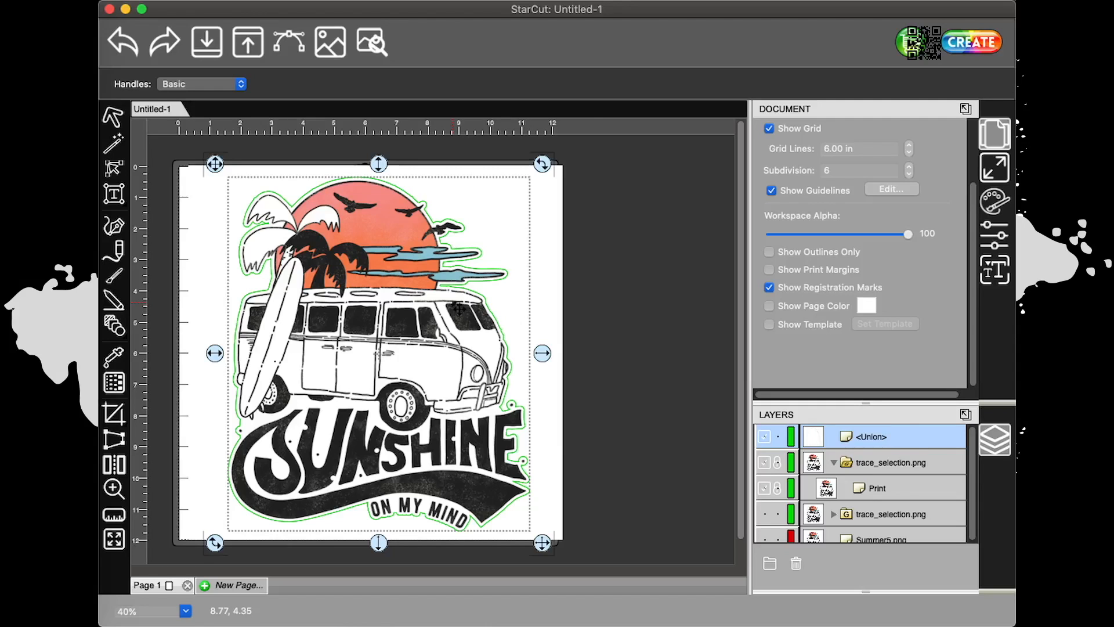
# Step: Save the design as an SVG file named sunshine in the Made folder
pyautogui.press('super+s')
pyautogui.write('sunshine')
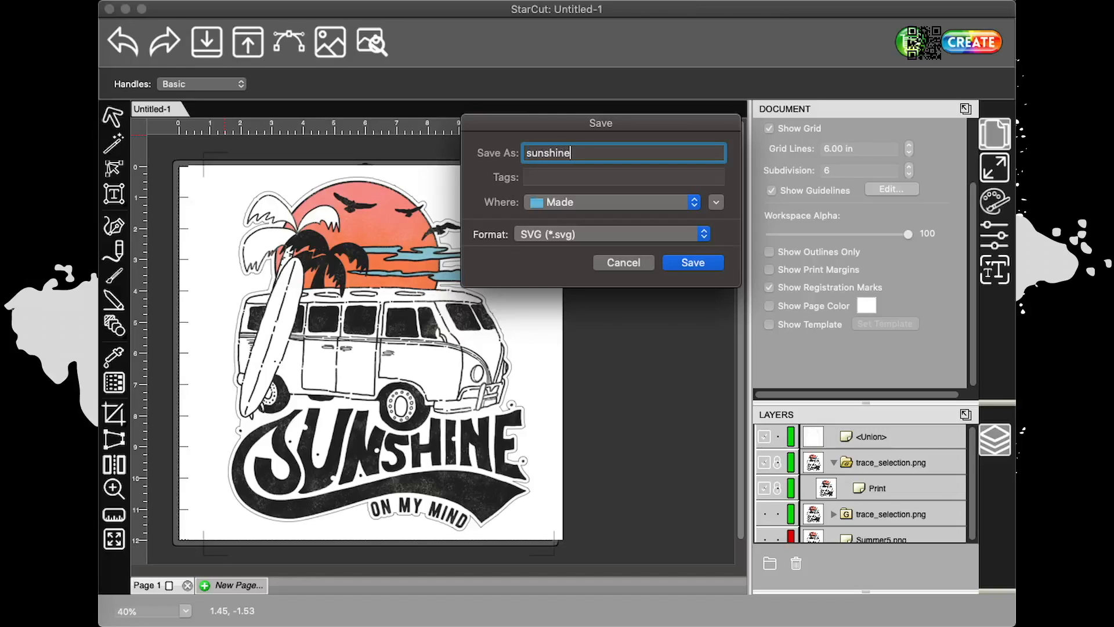
pyautogui.press('Return')
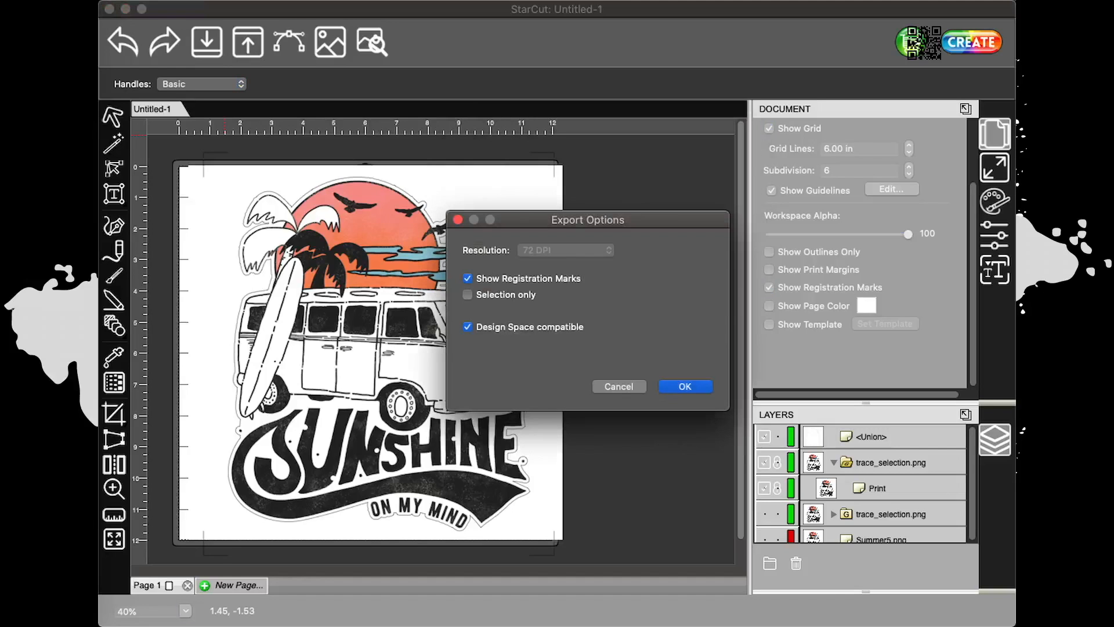